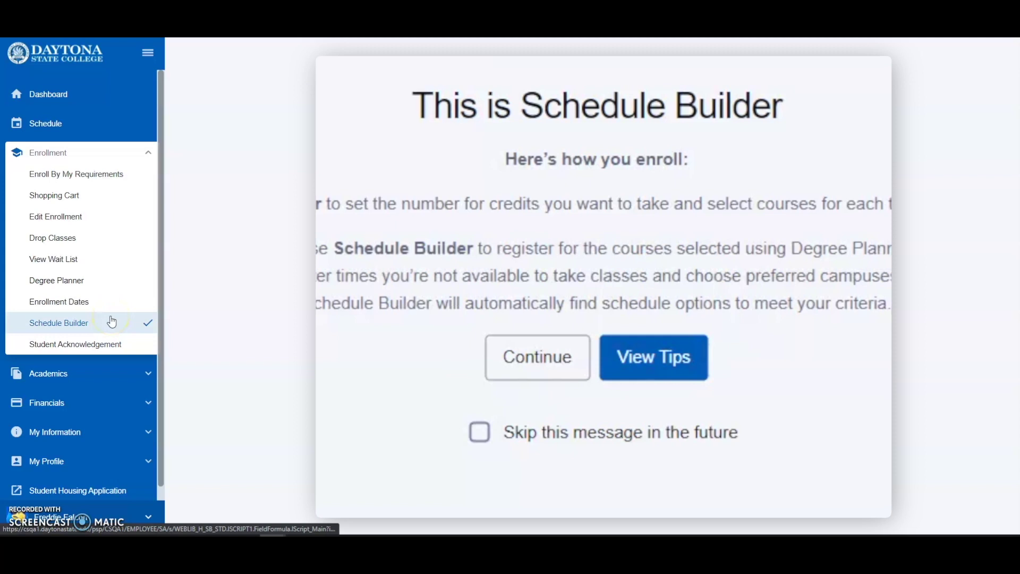
Continue past the Schedule Builder introduction and set the term to 2022 Summer
{"action": "left_click", "coordinate": [548, 381]}
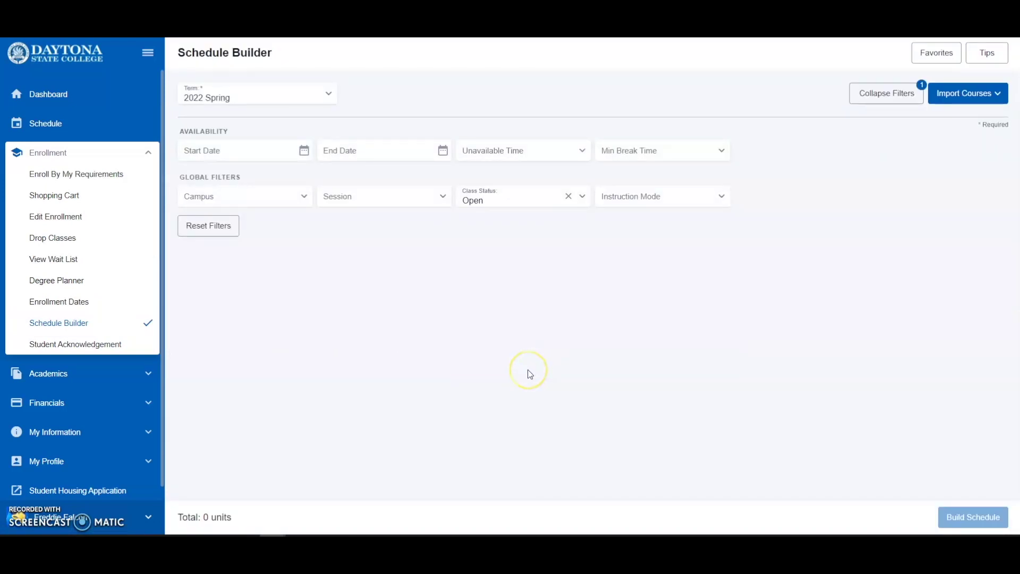
{"action": "left_click", "coordinate": [328, 94]}
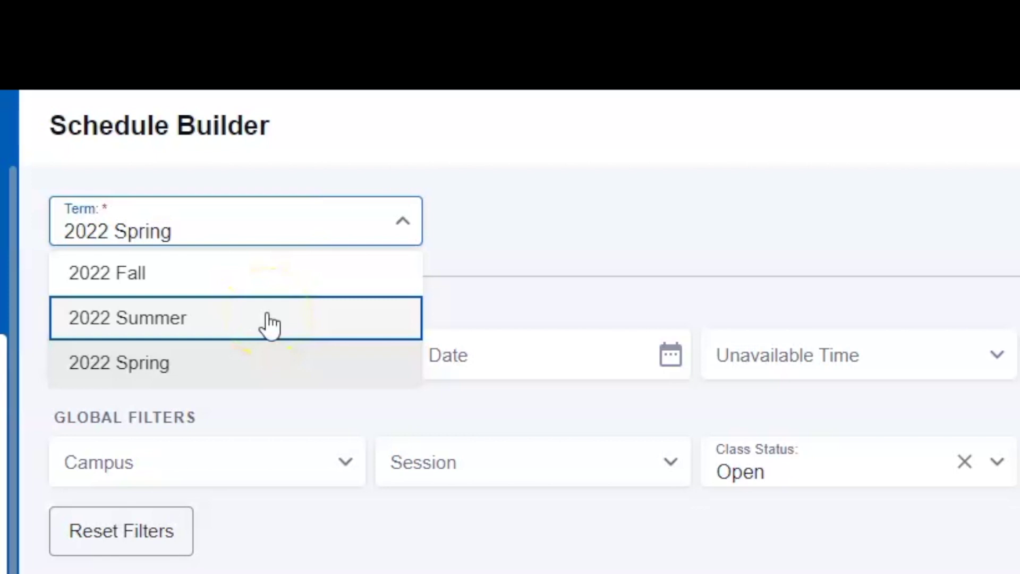
{"action": "left_click", "coordinate": [266, 314]}
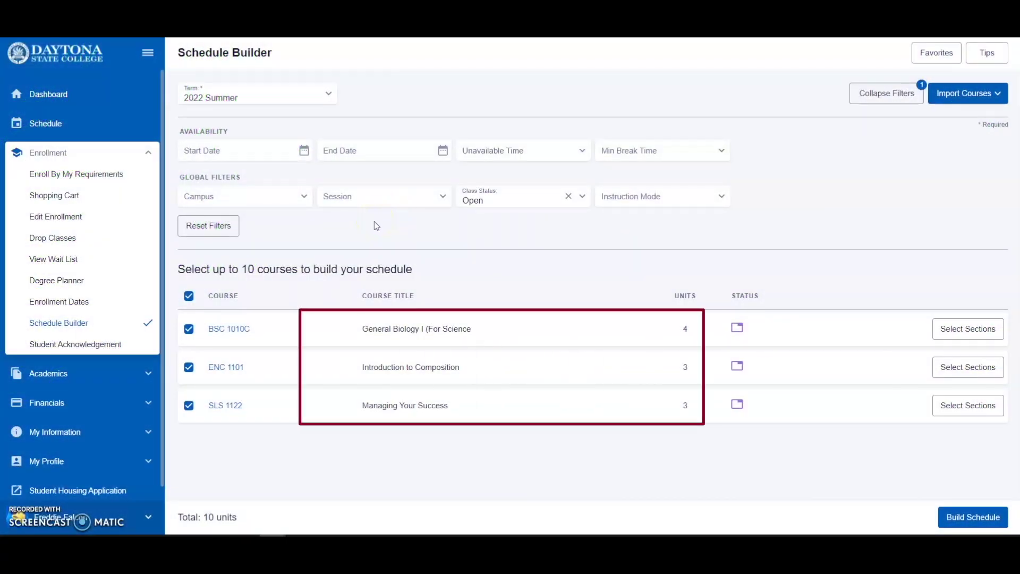
{"action": "left_click", "coordinate": [368, 224]}
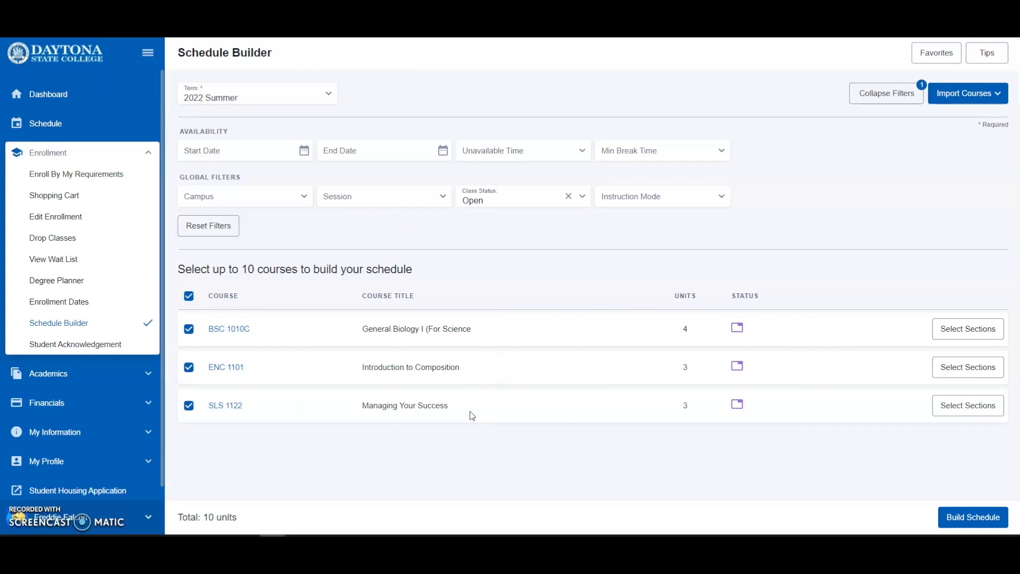
Clear the course selection and select all listed courses again
{"action": "left_click", "coordinate": [190, 327]}
{"action": "left_click", "coordinate": [189, 296]}
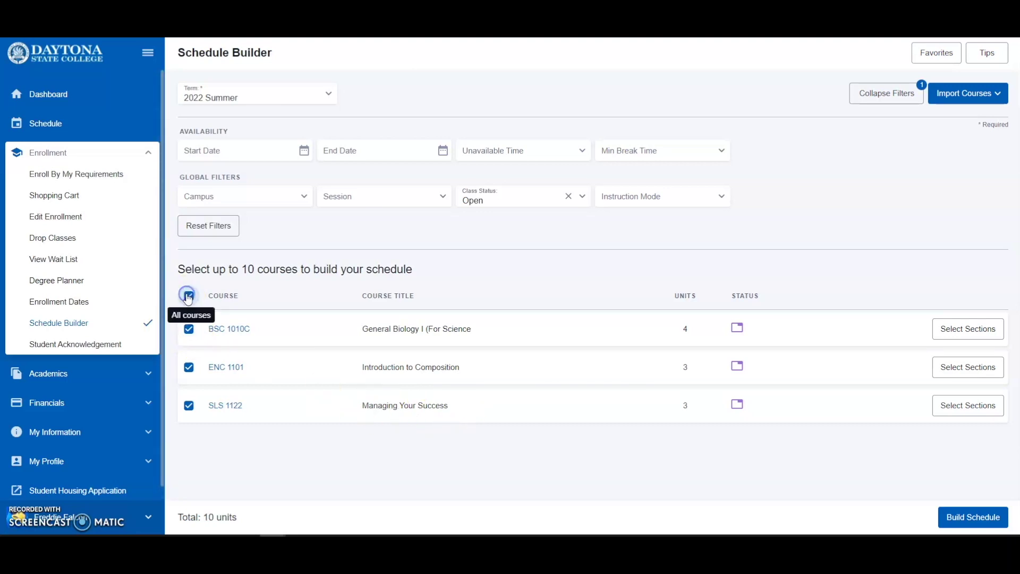
{"action": "left_click", "coordinate": [188, 296]}
{"action": "left_click", "coordinate": [189, 296]}
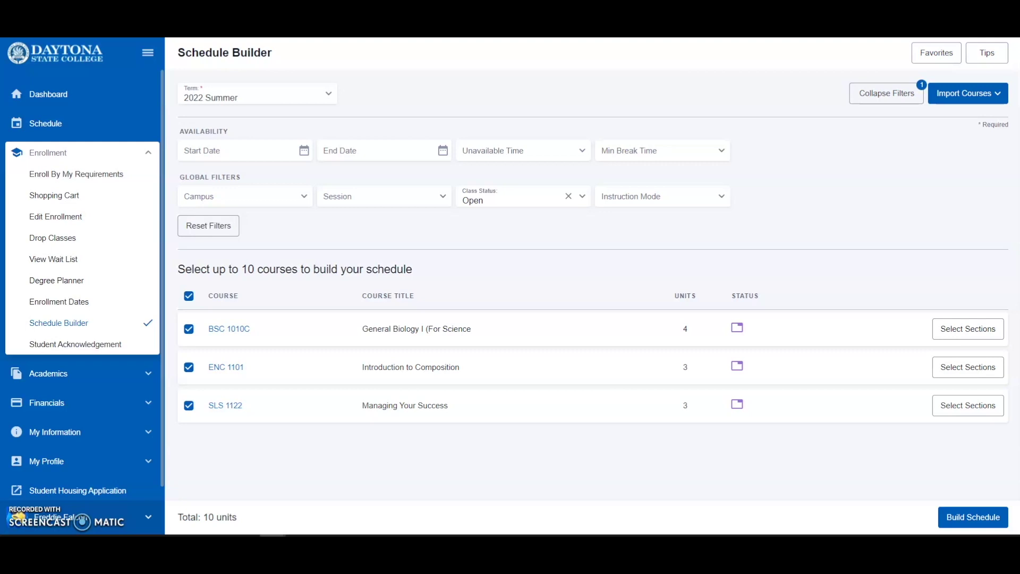
Set the availability start date to 05/17/2022 and the end date to 08/11/2022
{"action": "left_click", "coordinate": [304, 151]}
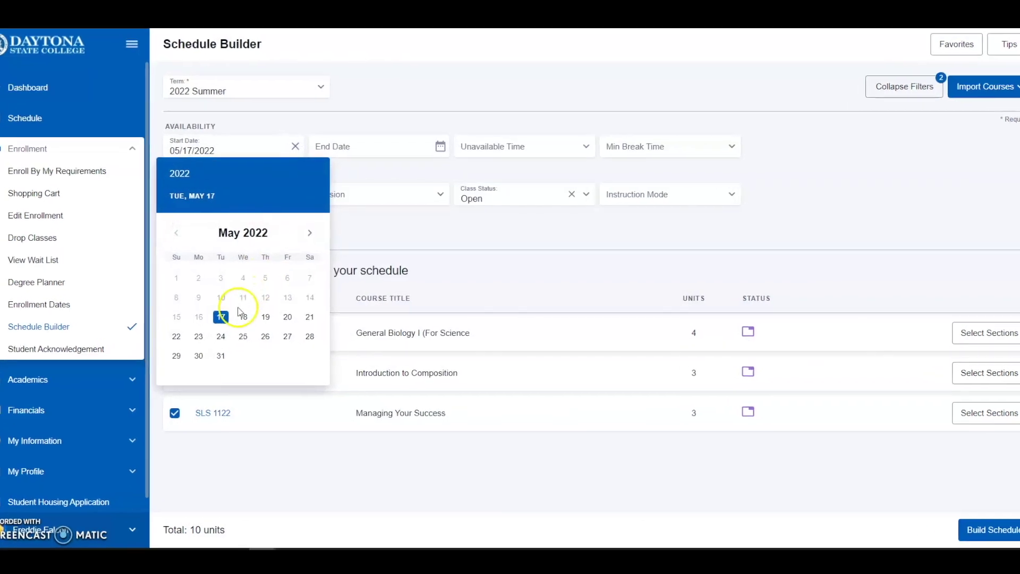
{"action": "left_click", "coordinate": [233, 314]}
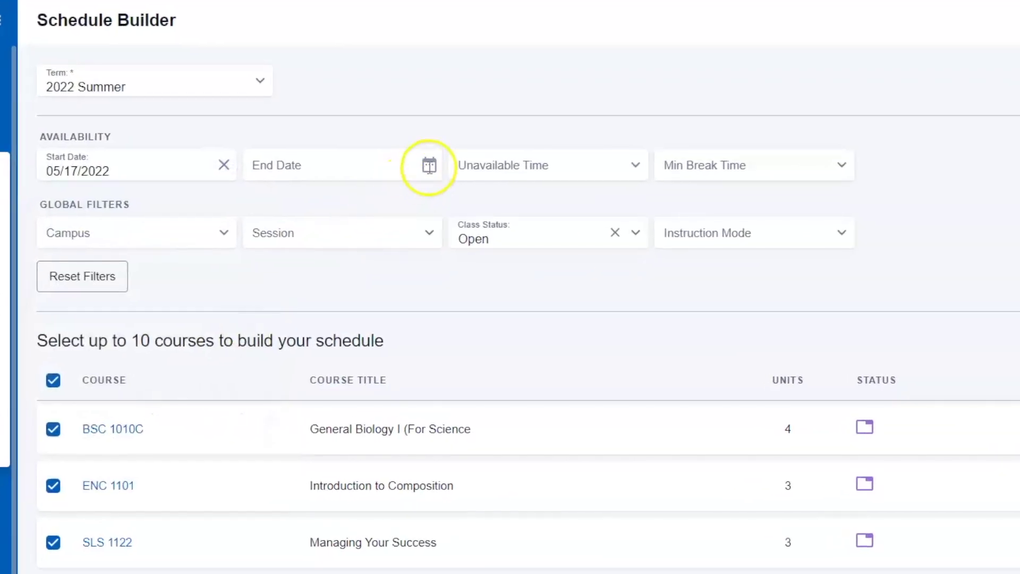
{"action": "left_click", "coordinate": [435, 166]}
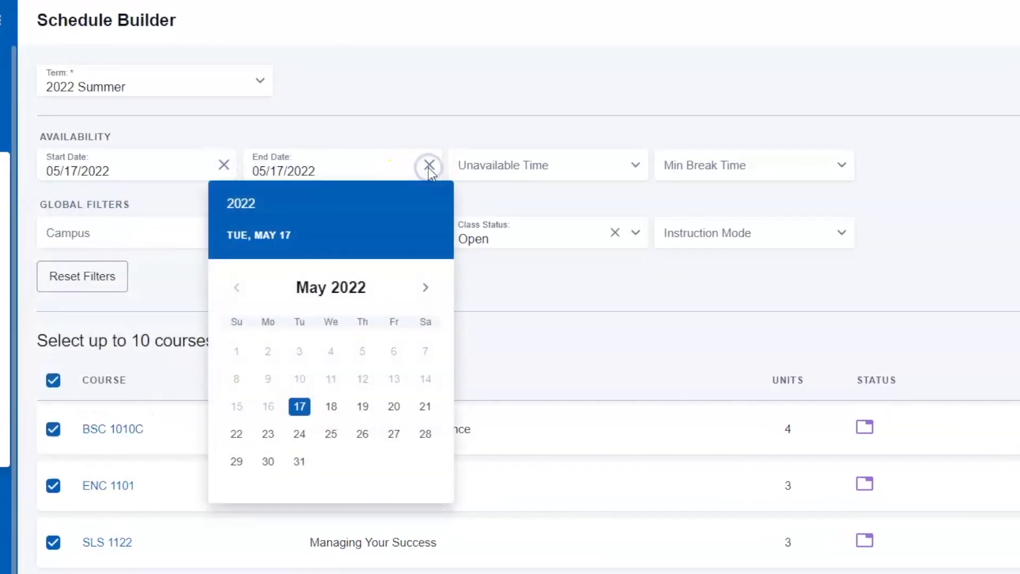
{"action": "left_click", "coordinate": [432, 286]}
{"action": "left_click", "coordinate": [432, 286]}
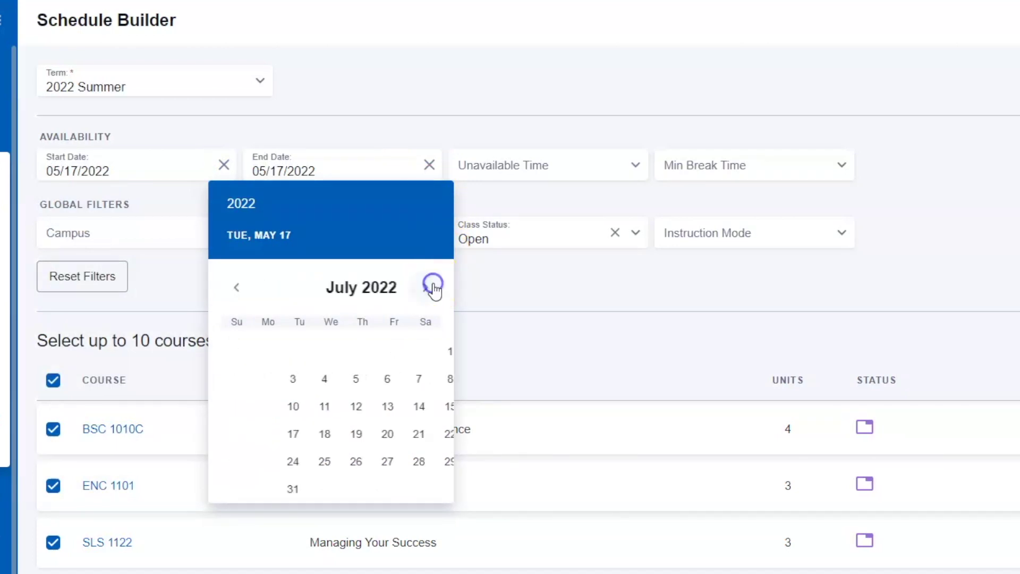
{"action": "left_click", "coordinate": [433, 286]}
{"action": "left_click", "coordinate": [363, 378]}
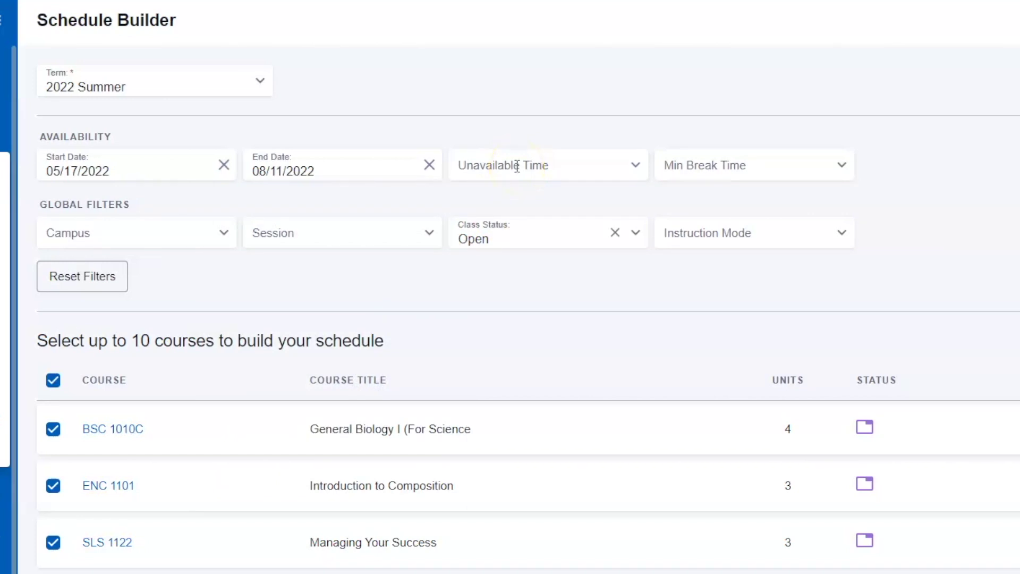
Add an unavailable time labelled Work with a time range of 7:00 am to 2:30 pm
{"action": "left_click", "coordinate": [517, 166]}
{"action": "left_click", "coordinate": [539, 265]}
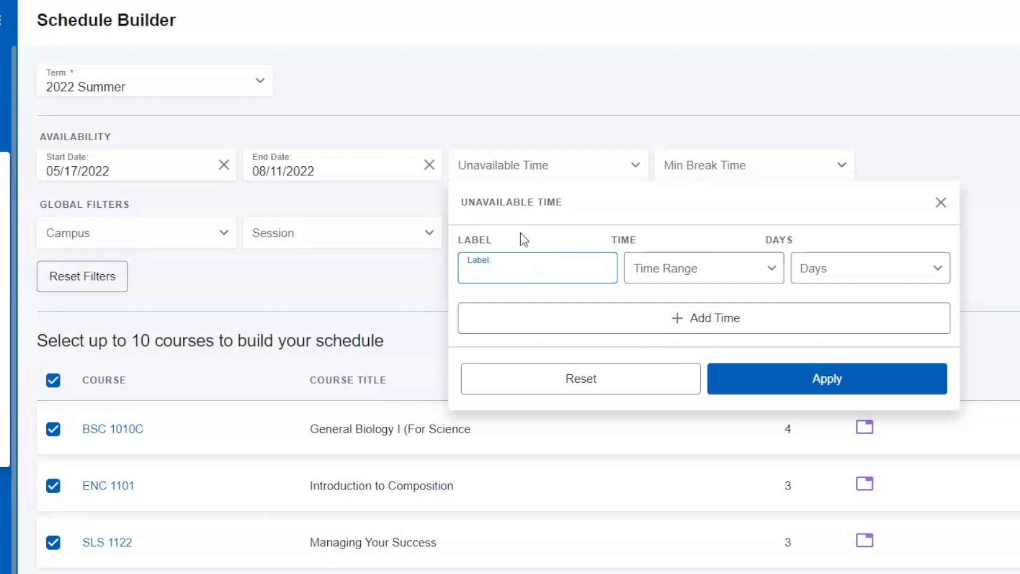
{"action": "type", "text": "Work"}
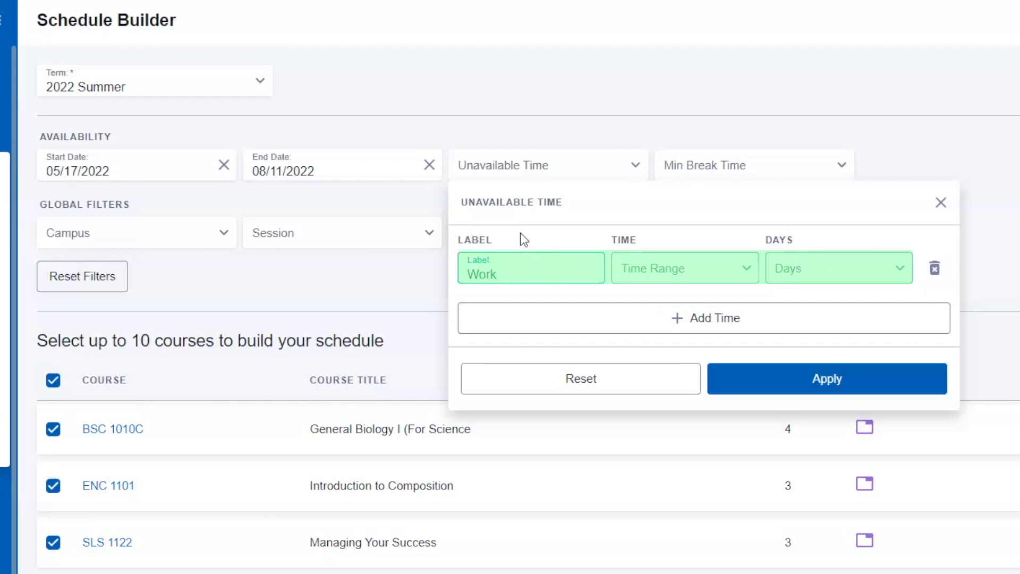
{"action": "left_click", "coordinate": [699, 267]}
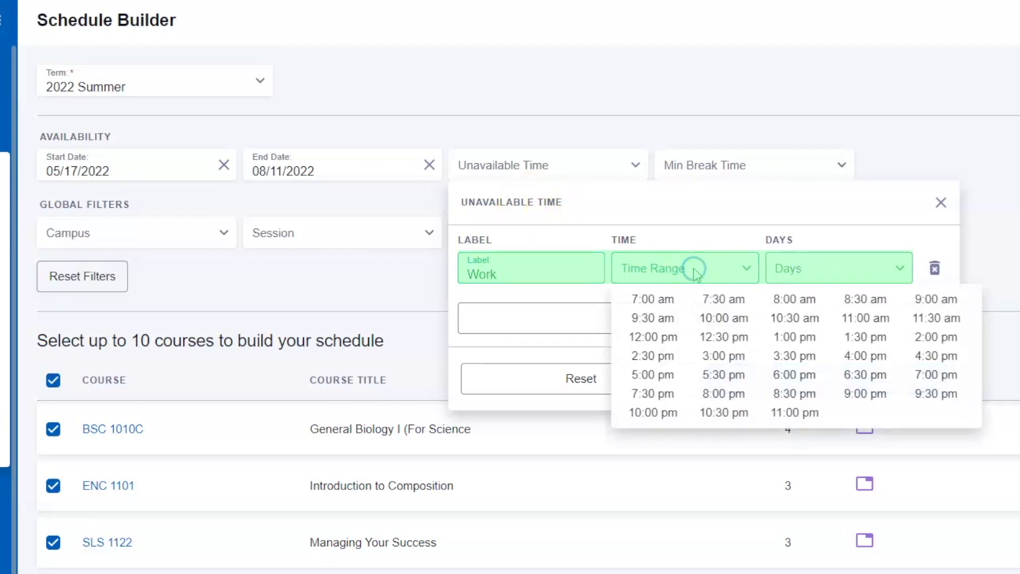
{"action": "left_click", "coordinate": [658, 300]}
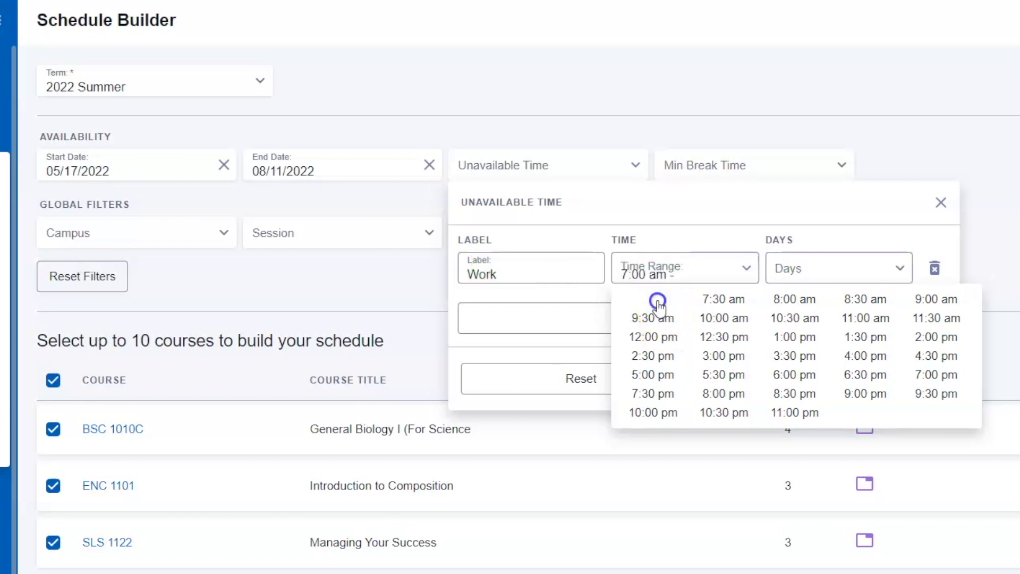
{"action": "left_click", "coordinate": [664, 356]}
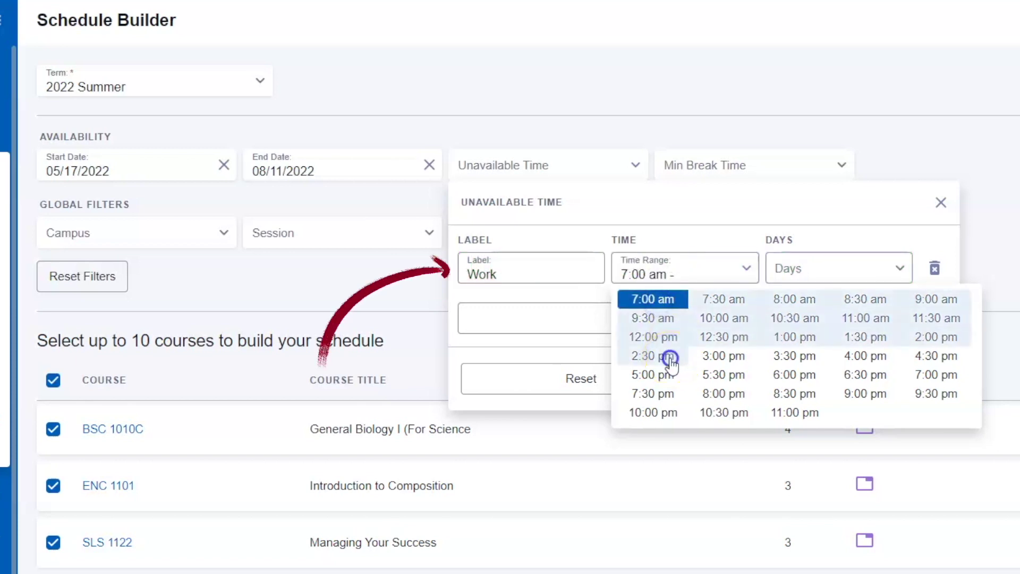
Assign Monday, Wednesday and Friday to the Work unavailable time and apply it
{"action": "left_click", "coordinate": [788, 268]}
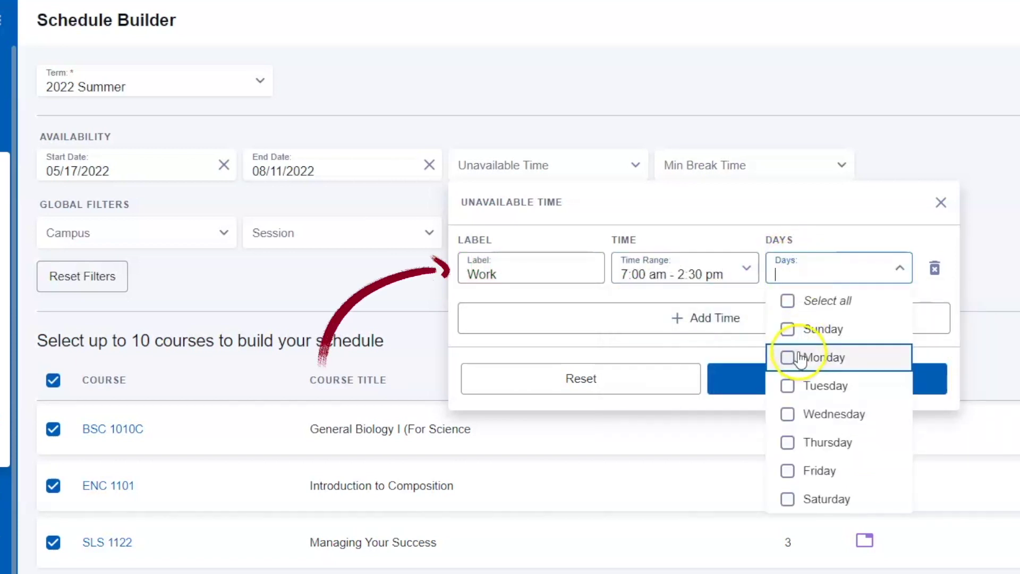
{"action": "left_click", "coordinate": [801, 357]}
{"action": "left_click", "coordinate": [810, 414]}
{"action": "left_click", "coordinate": [795, 471]}
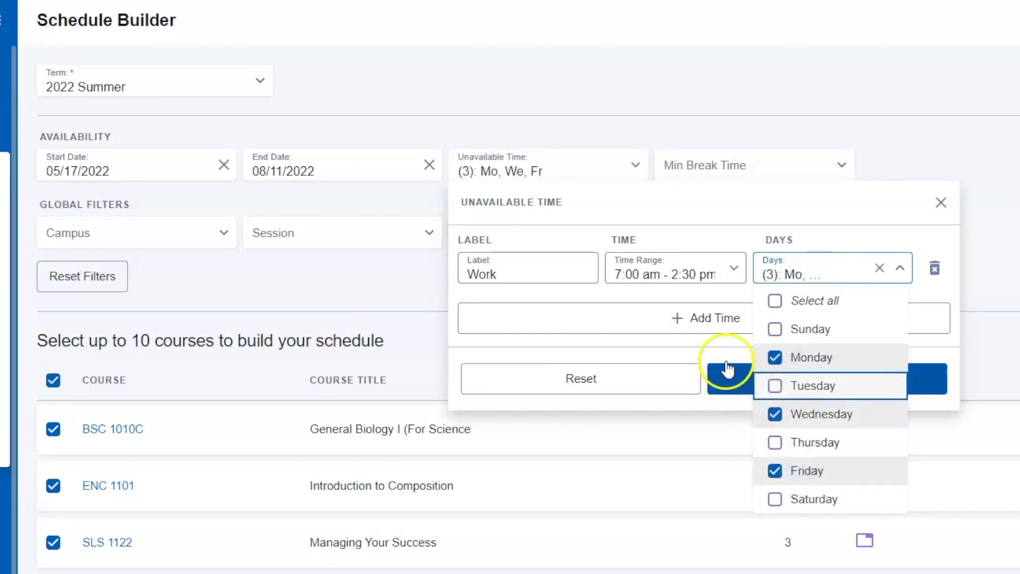
{"action": "left_click", "coordinate": [949, 346]}
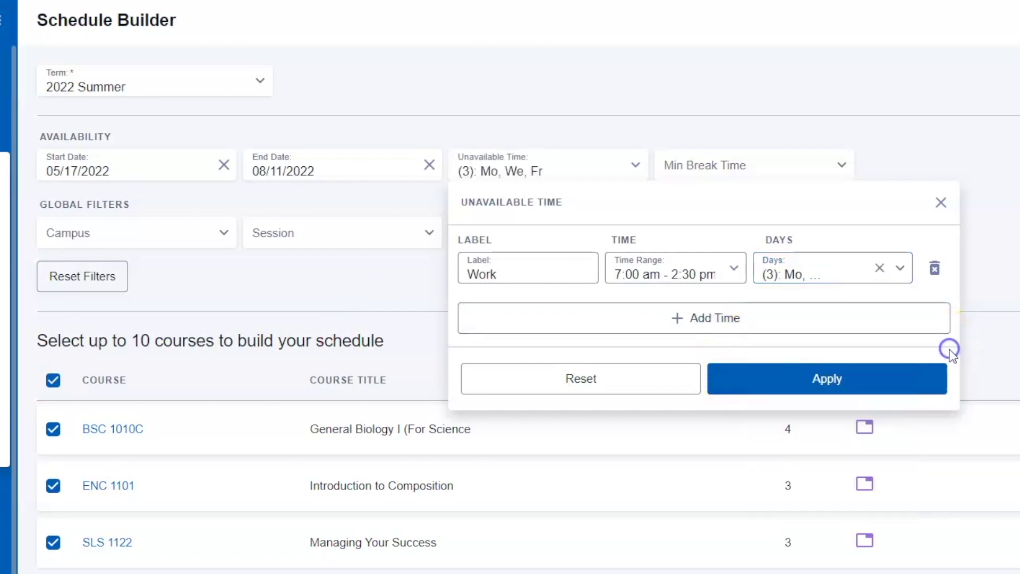
{"action": "left_click", "coordinate": [924, 382]}
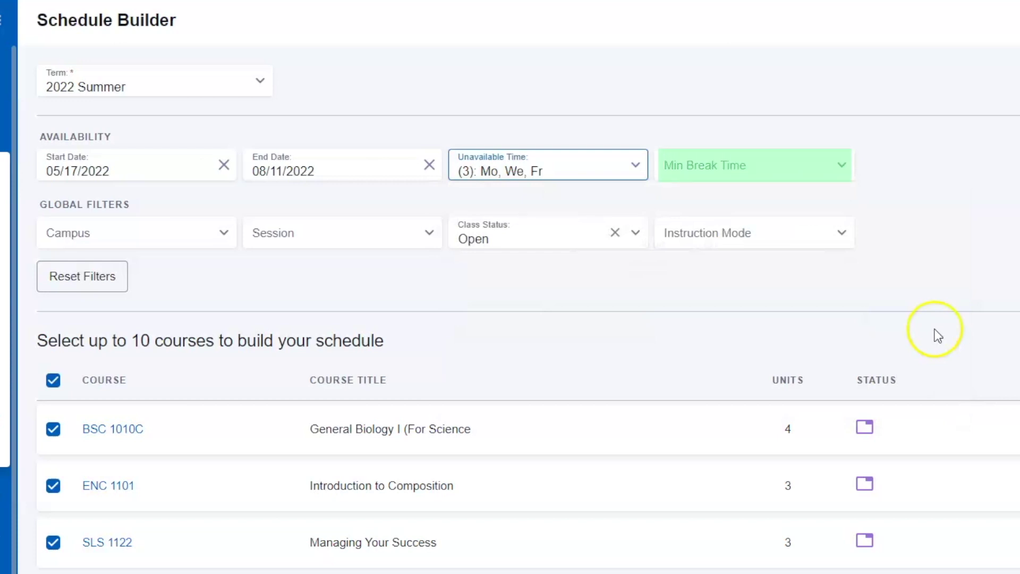
Set the minimum break time to 25 minutes and filter campuses to Adv Technology College Campus, Daytona Beach Campus and Online
{"action": "left_click", "coordinate": [770, 179]}
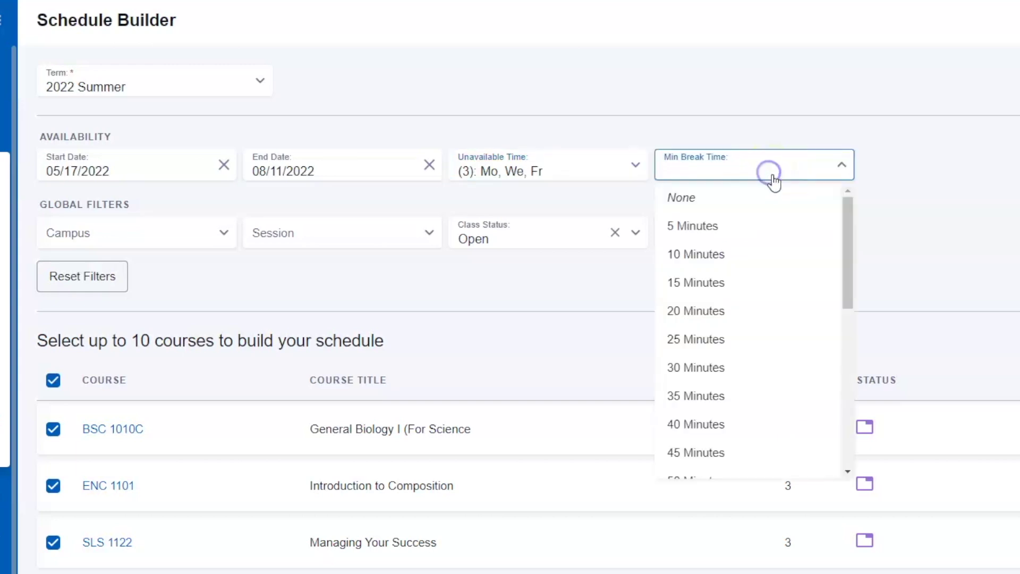
{"action": "left_click", "coordinate": [759, 358]}
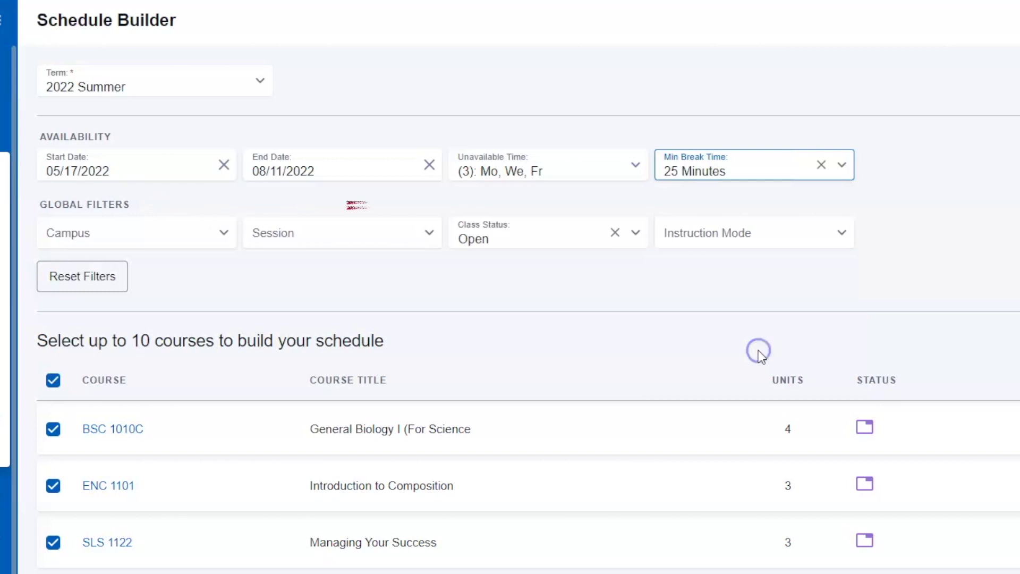
{"action": "left_click", "coordinate": [122, 233]}
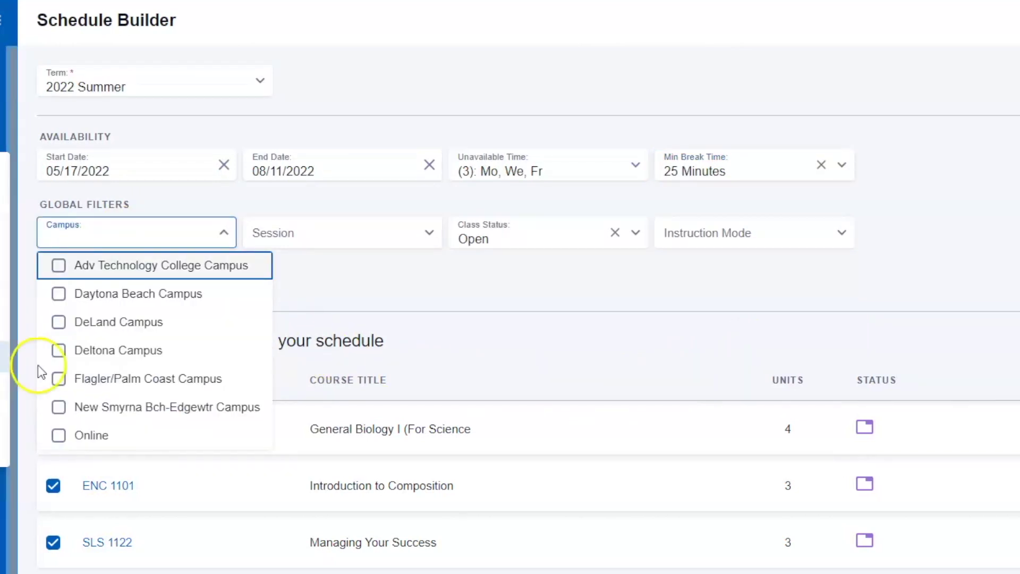
{"action": "left_click", "coordinate": [59, 268]}
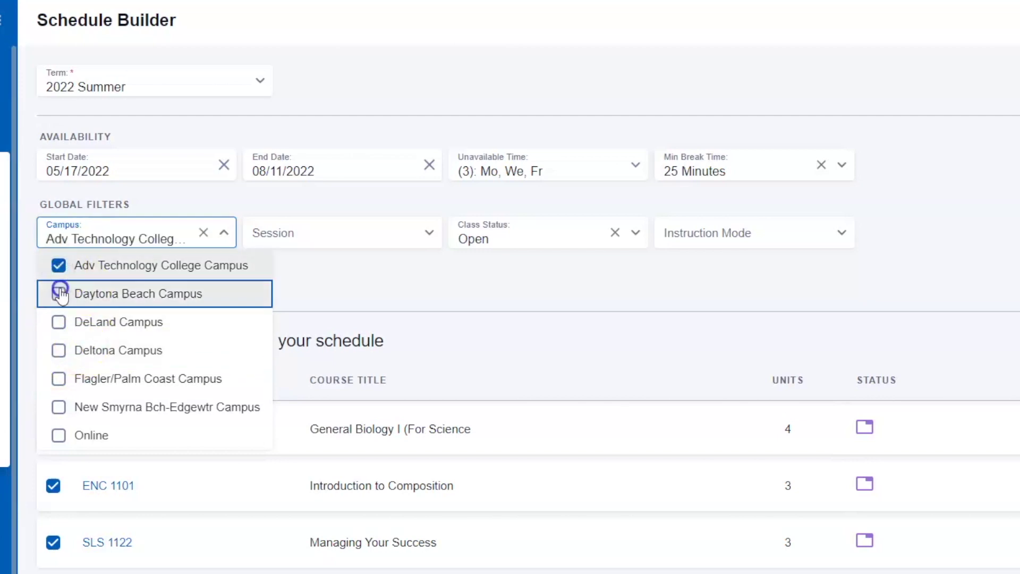
{"action": "left_click", "coordinate": [60, 295]}
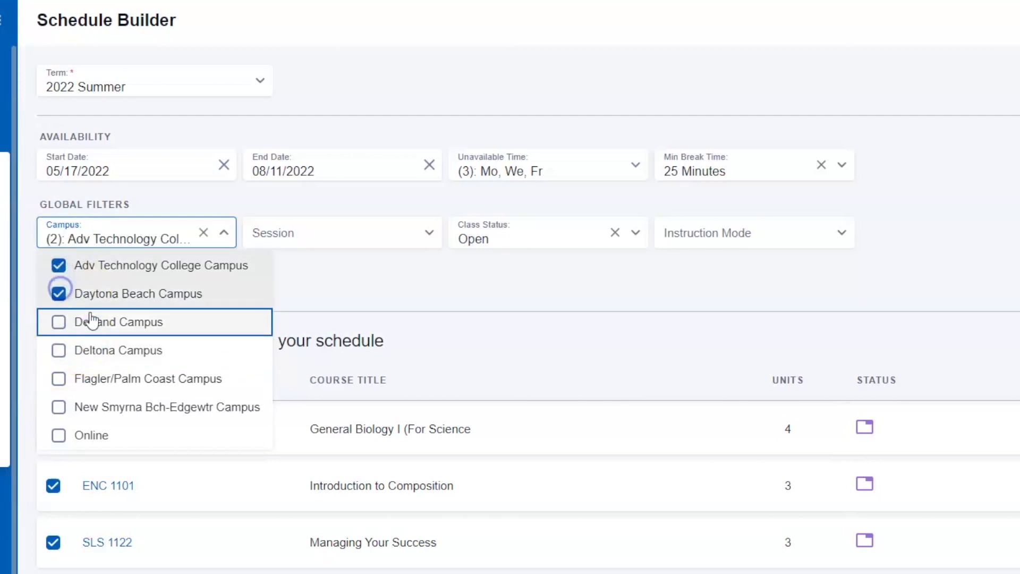
{"action": "left_click", "coordinate": [81, 436]}
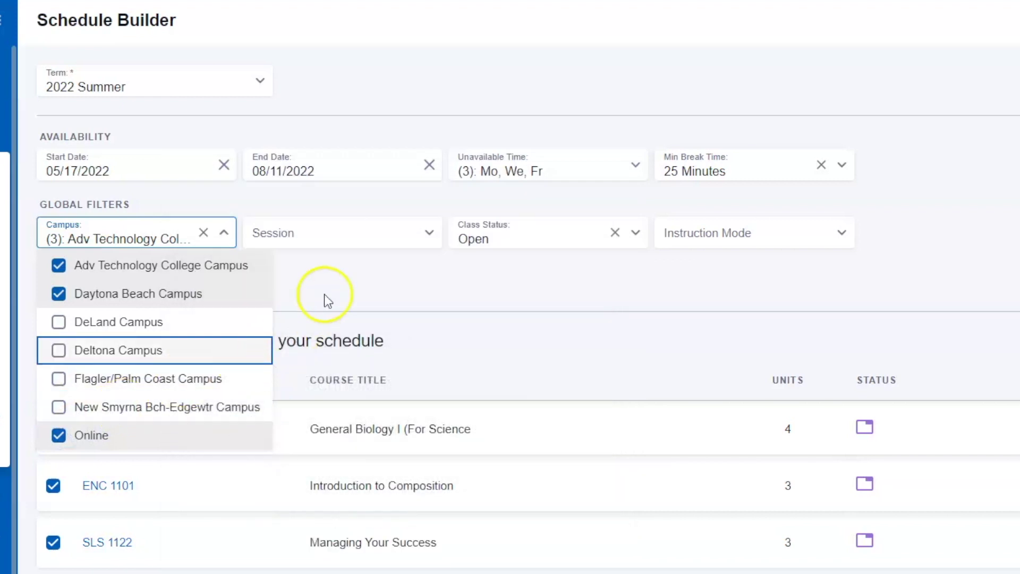
Filter sessions to Regular Academic Session, Summer 10 Weeks, Summer A - 6 Weeks and Summer B - 6 Weeks
{"action": "left_click", "coordinate": [337, 242]}
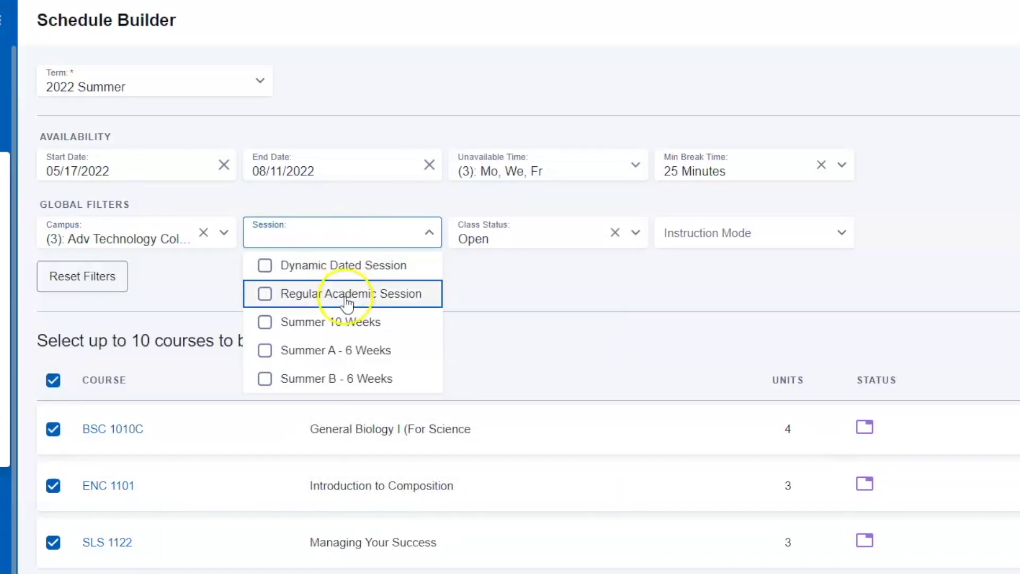
{"action": "left_click", "coordinate": [350, 325]}
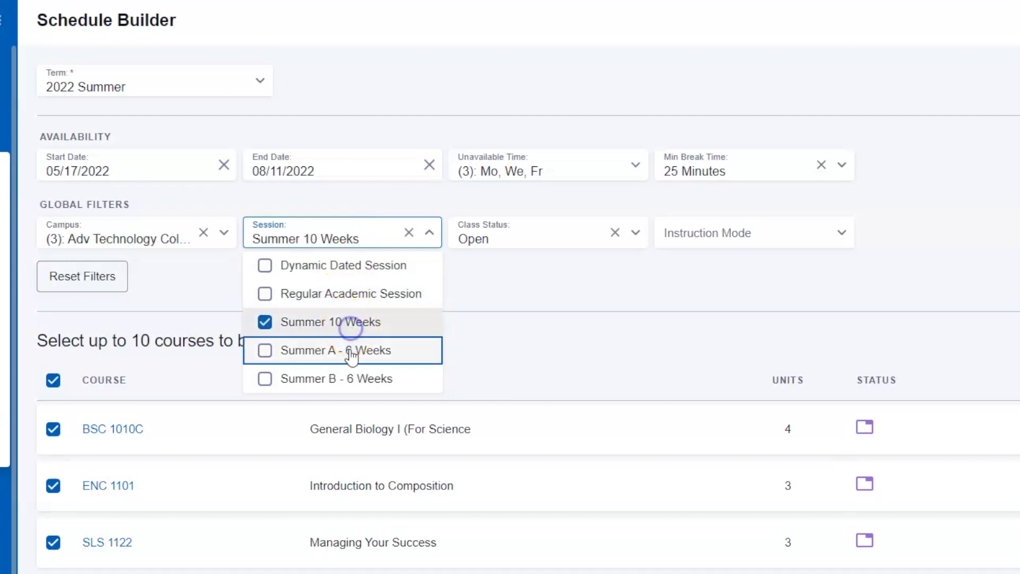
{"action": "left_click", "coordinate": [349, 349]}
{"action": "left_click", "coordinate": [347, 374]}
{"action": "left_click", "coordinate": [355, 292]}
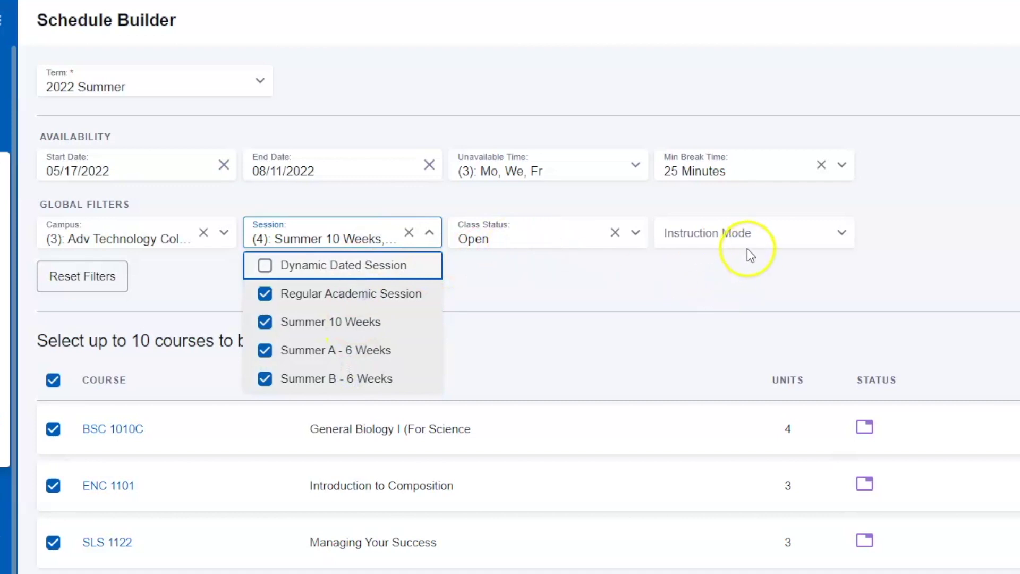
Filter instruction modes to Face to Face, Hybrid (30-79% Online) and Online (80%-100%), and build the schedule
{"action": "left_click", "coordinate": [736, 239]}
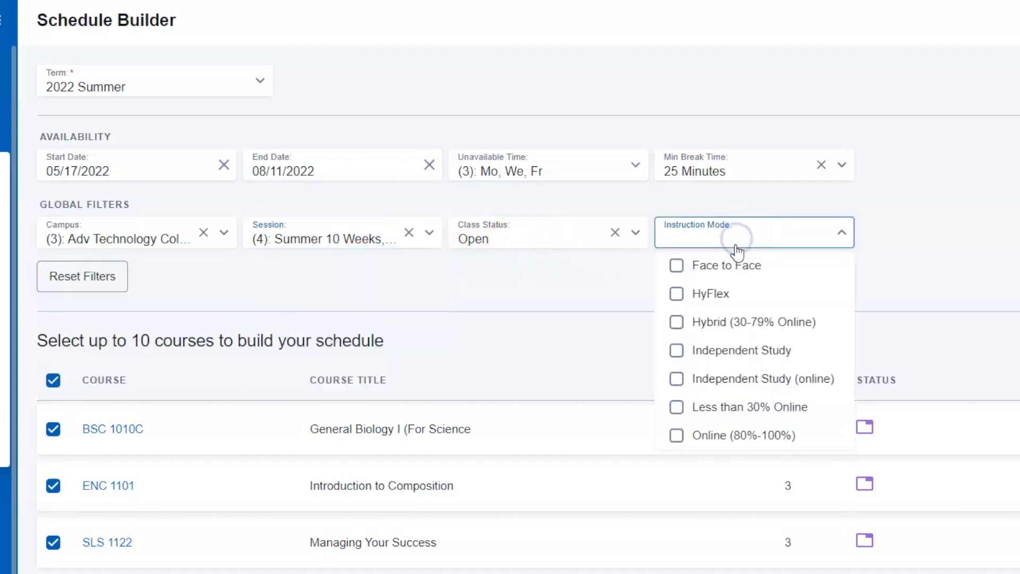
{"action": "left_click", "coordinate": [715, 265]}
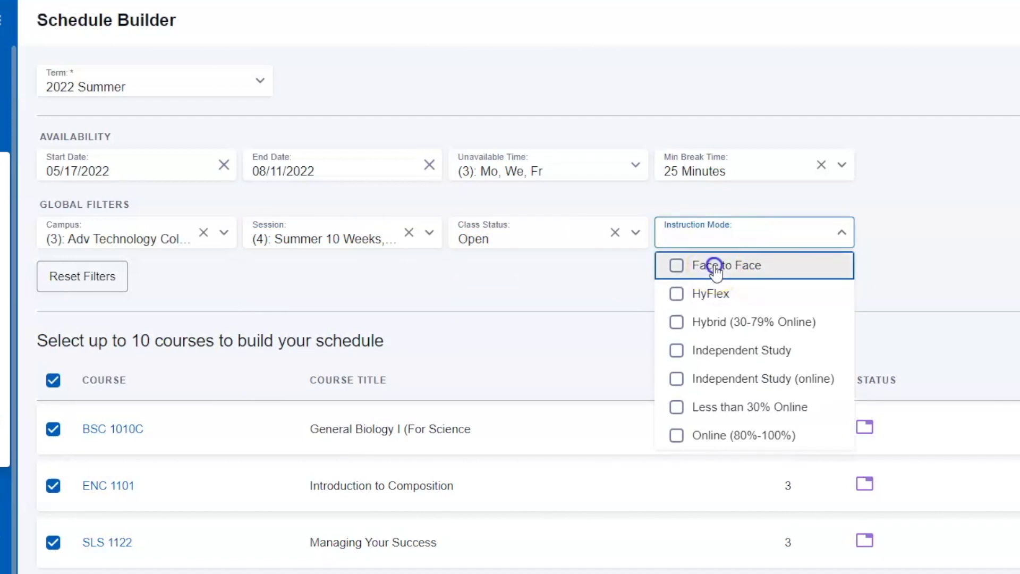
{"action": "left_click", "coordinate": [726, 322]}
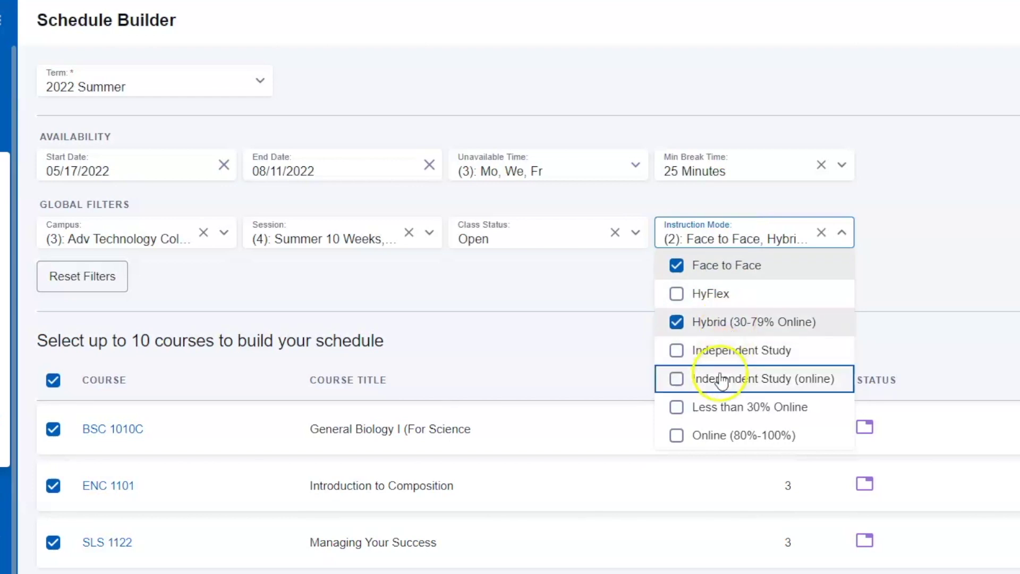
{"action": "left_click", "coordinate": [713, 433]}
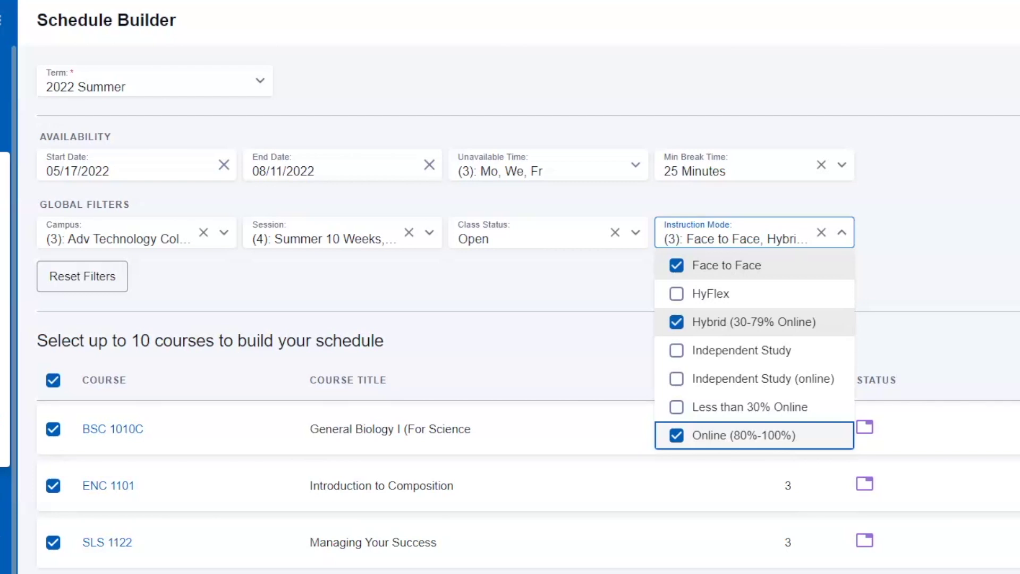
{"action": "left_click", "coordinate": [939, 309]}
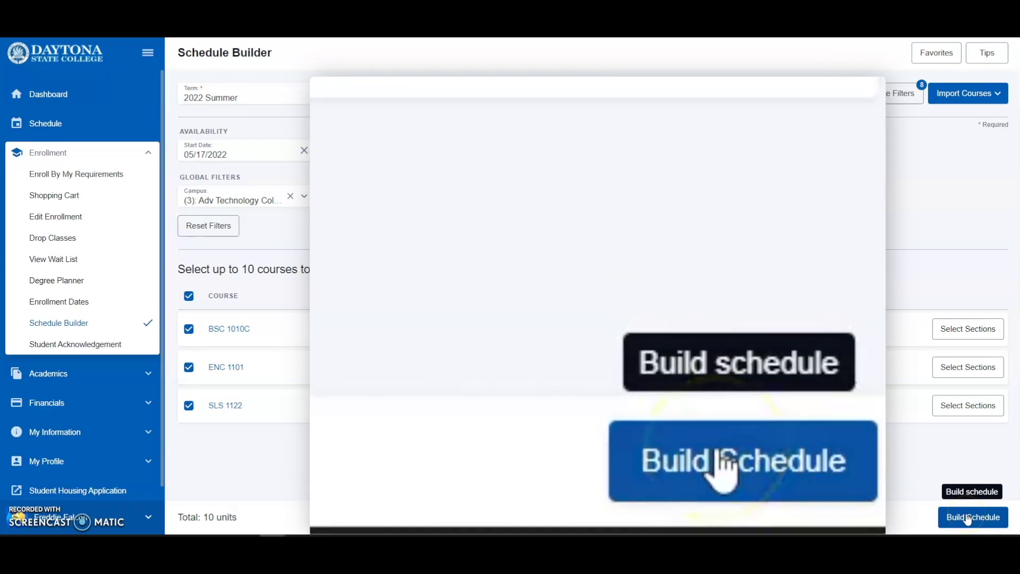
{"action": "left_click", "coordinate": [968, 518]}
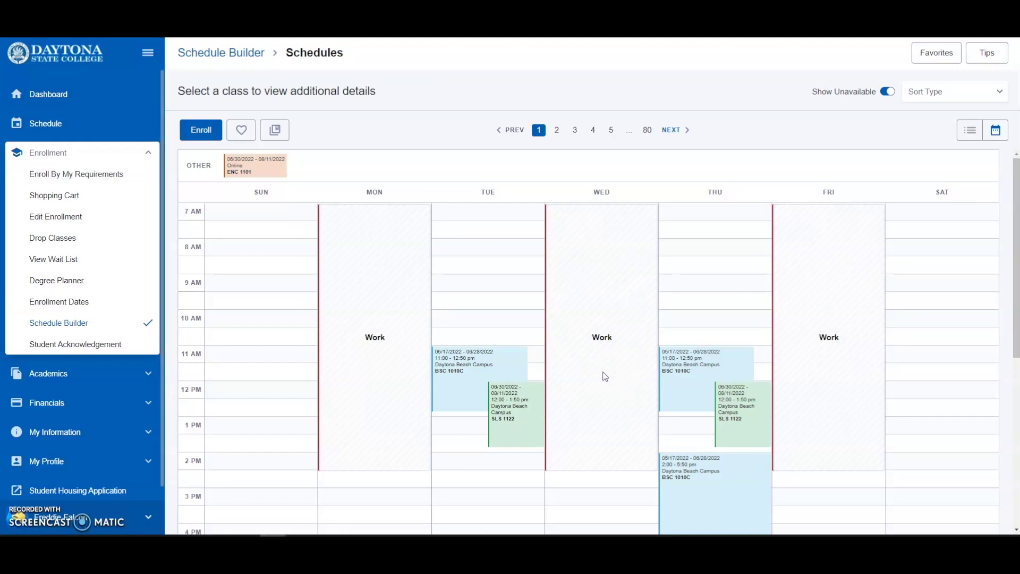
Review the first generated schedule and sort the schedules by Earliest Average Start Time
{"action": "scroll", "coordinate": [572, 362], "scroll_direction": "down", "scroll_amount": 3}
{"action": "scroll", "coordinate": [562, 353], "scroll_direction": "down", "scroll_amount": 3}
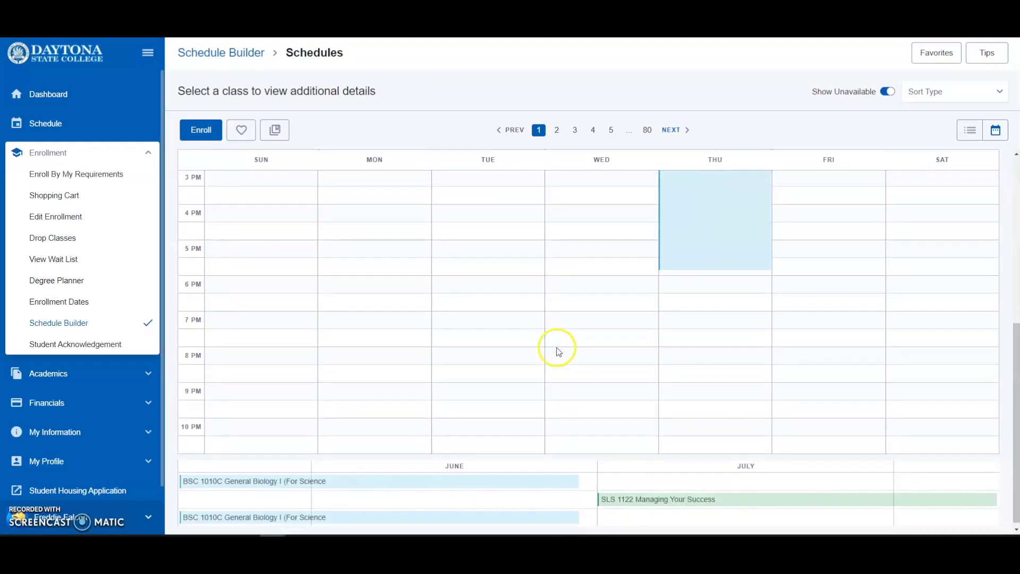
{"action": "scroll", "coordinate": [557, 351], "scroll_direction": "up", "scroll_amount": 4}
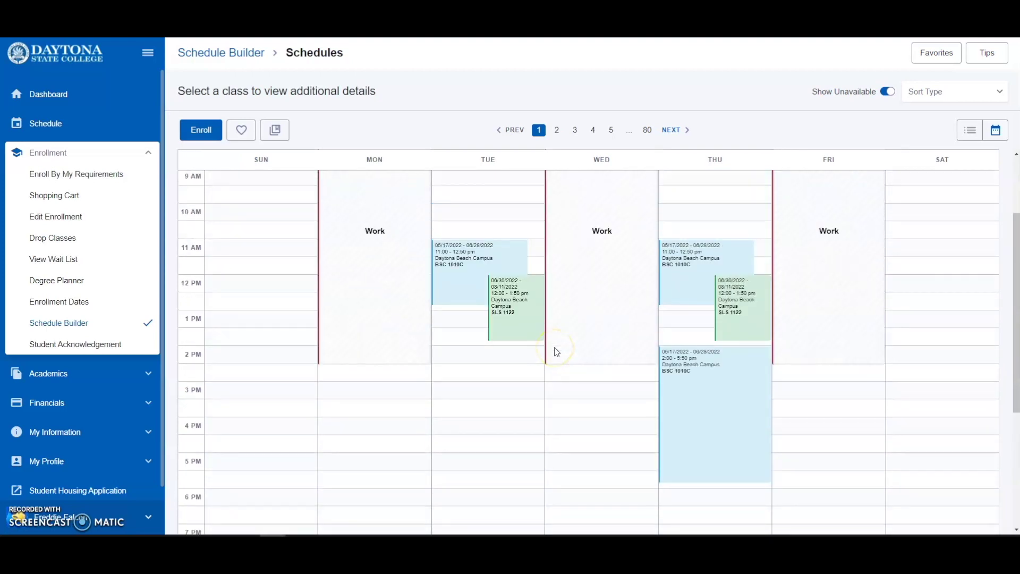
{"action": "scroll", "coordinate": [556, 352], "scroll_direction": "up", "scroll_amount": 2}
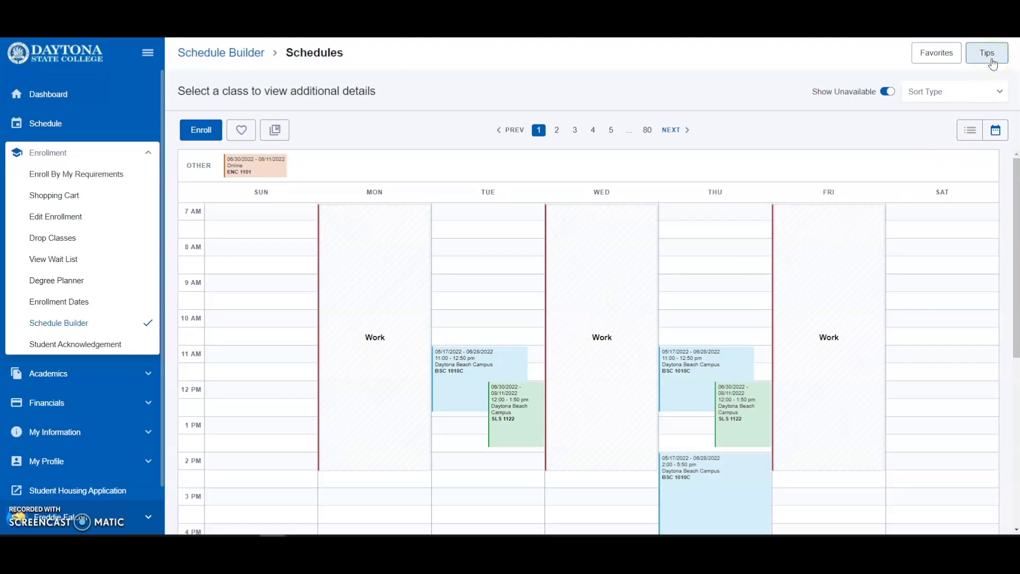
{"action": "left_click", "coordinate": [949, 62]}
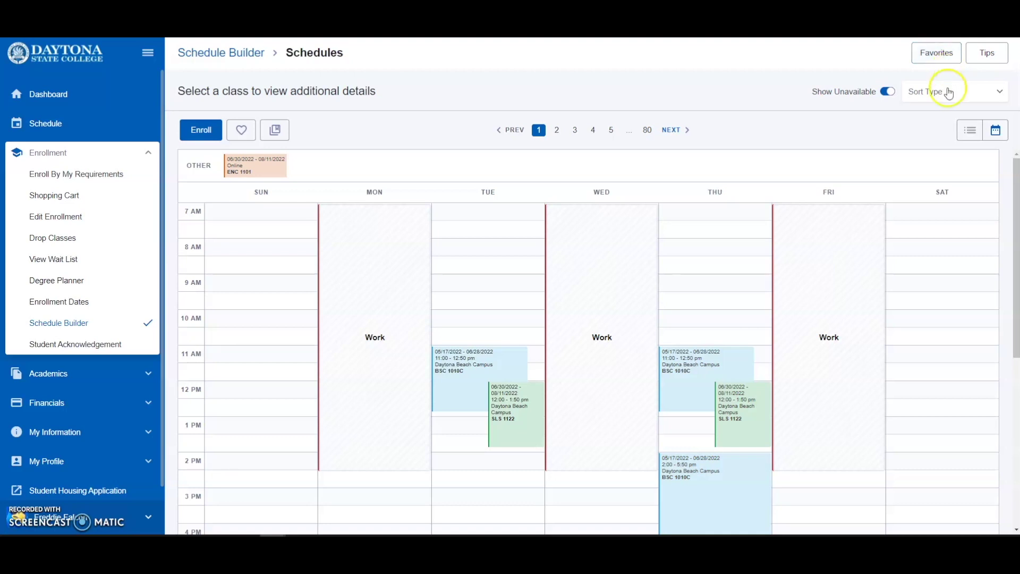
{"action": "left_click", "coordinate": [929, 101]}
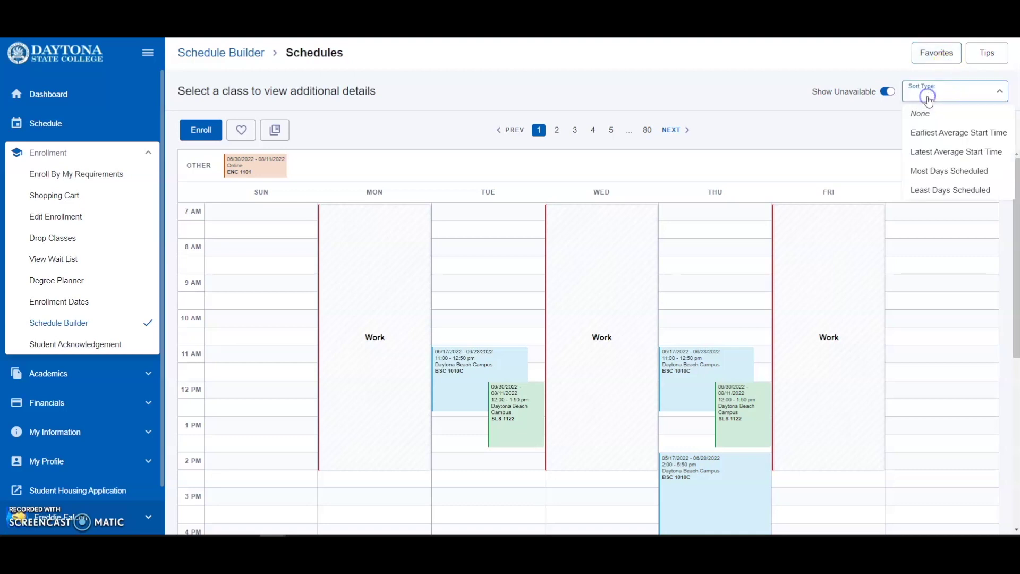
{"action": "left_click", "coordinate": [948, 126]}
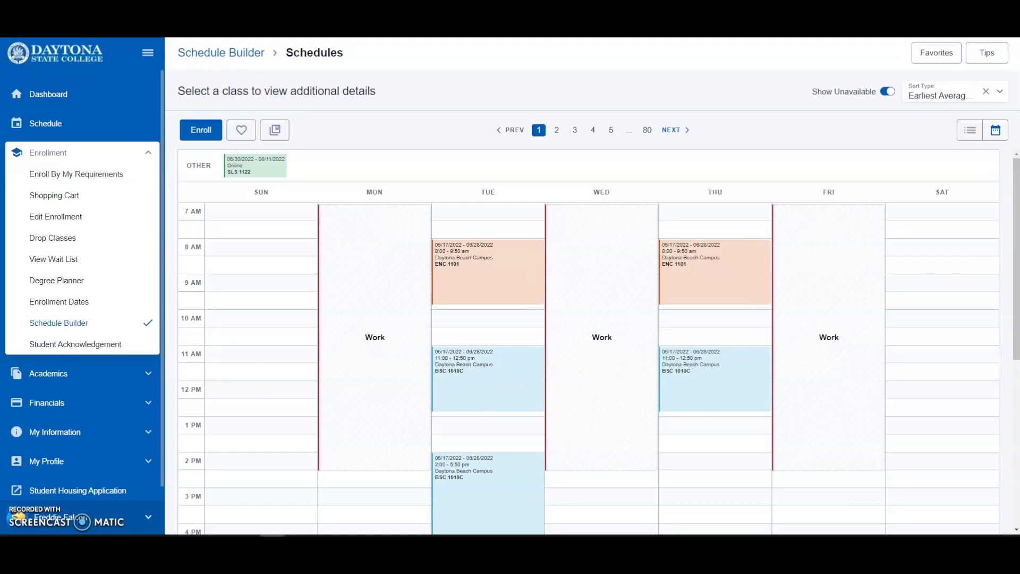
View the schedule's classes as a list and return to the calendar view
{"action": "left_click", "coordinate": [886, 93]}
{"action": "left_click", "coordinate": [887, 95]}
{"action": "left_click", "coordinate": [998, 134]}
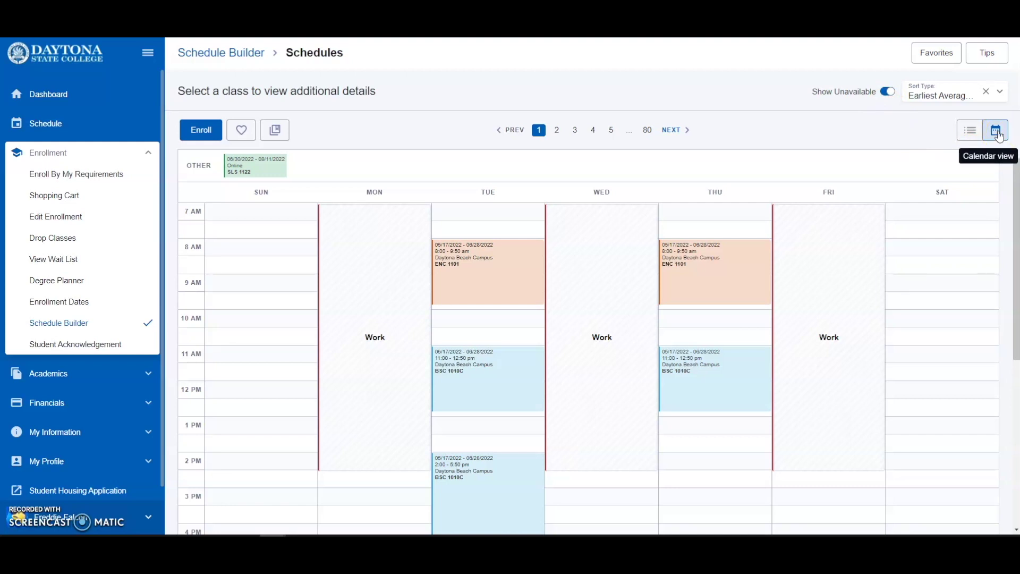
{"action": "left_click", "coordinate": [997, 138]}
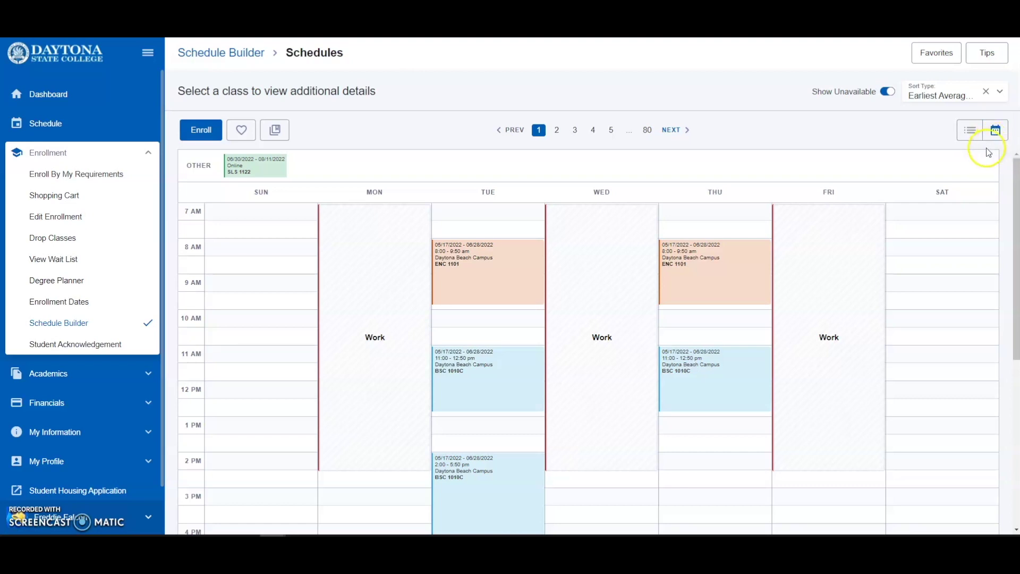
{"action": "left_click", "coordinate": [964, 136]}
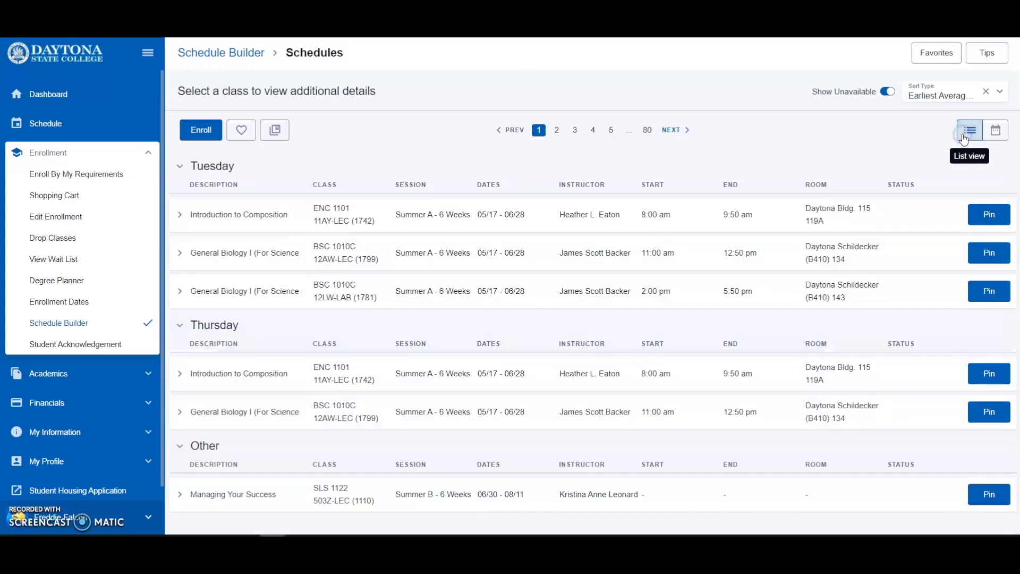
{"action": "left_click", "coordinate": [982, 137]}
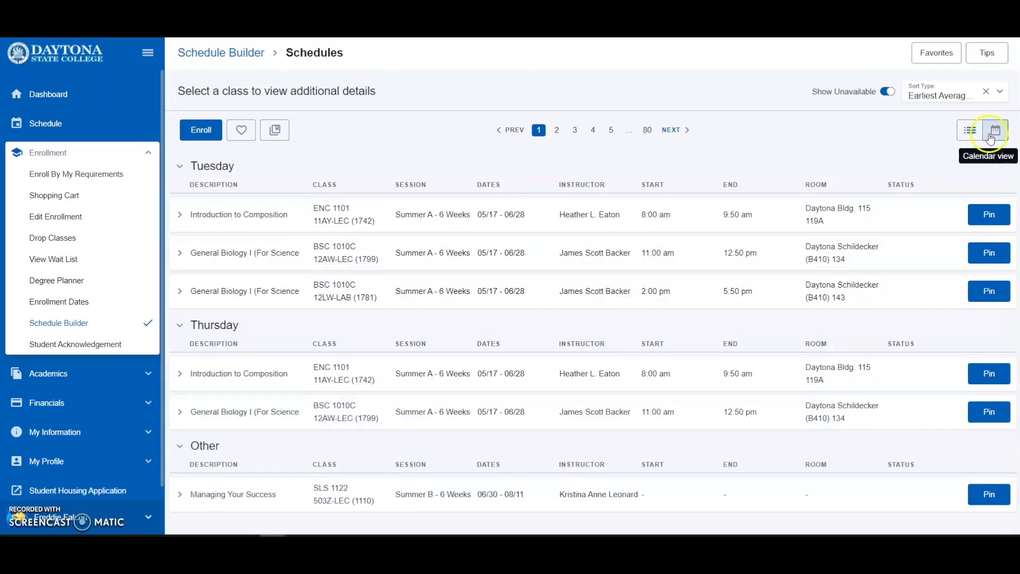
{"action": "left_click", "coordinate": [992, 137]}
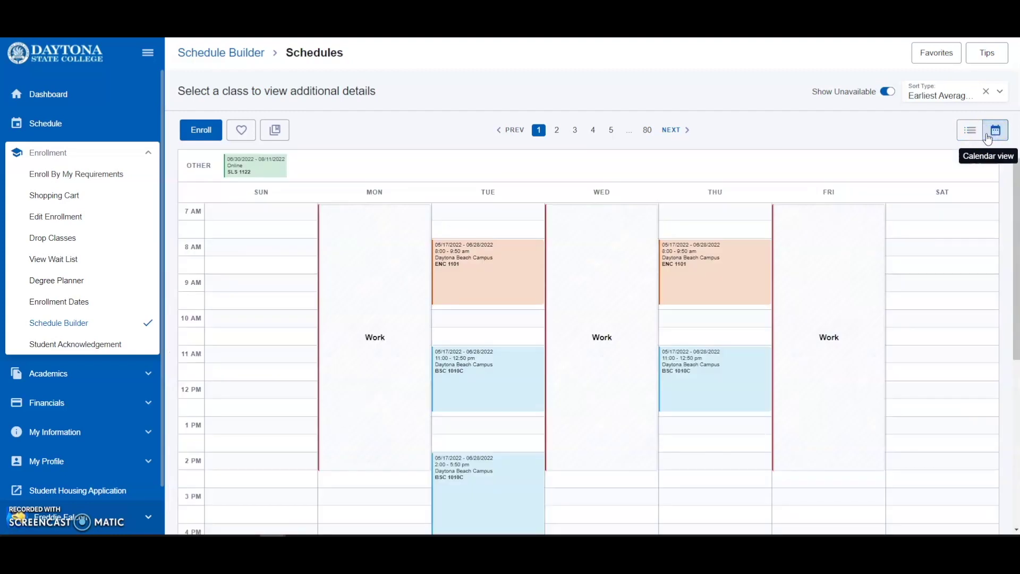
{"action": "left_click", "coordinate": [823, 237]}
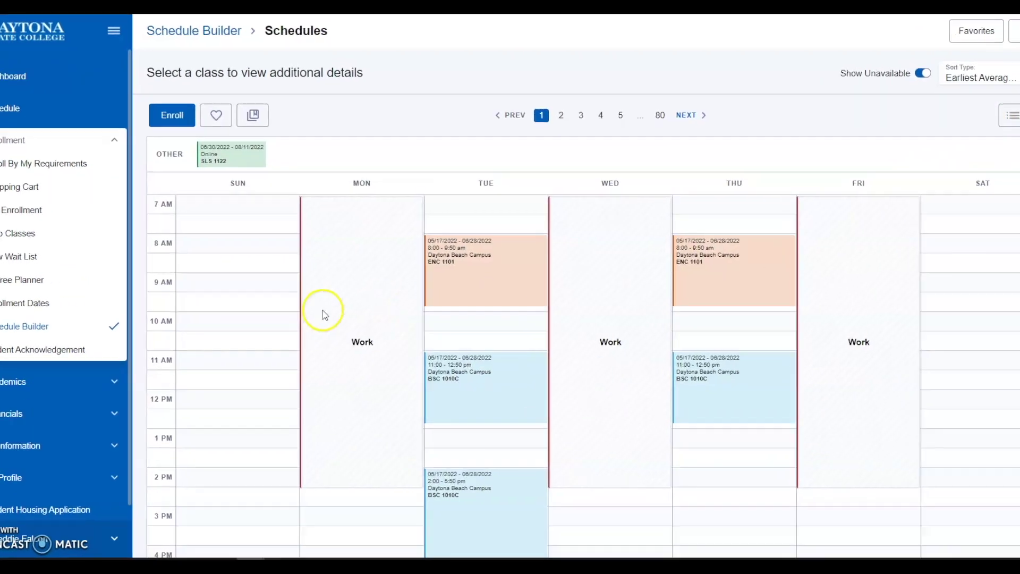
{"action": "left_click", "coordinate": [194, 136]}
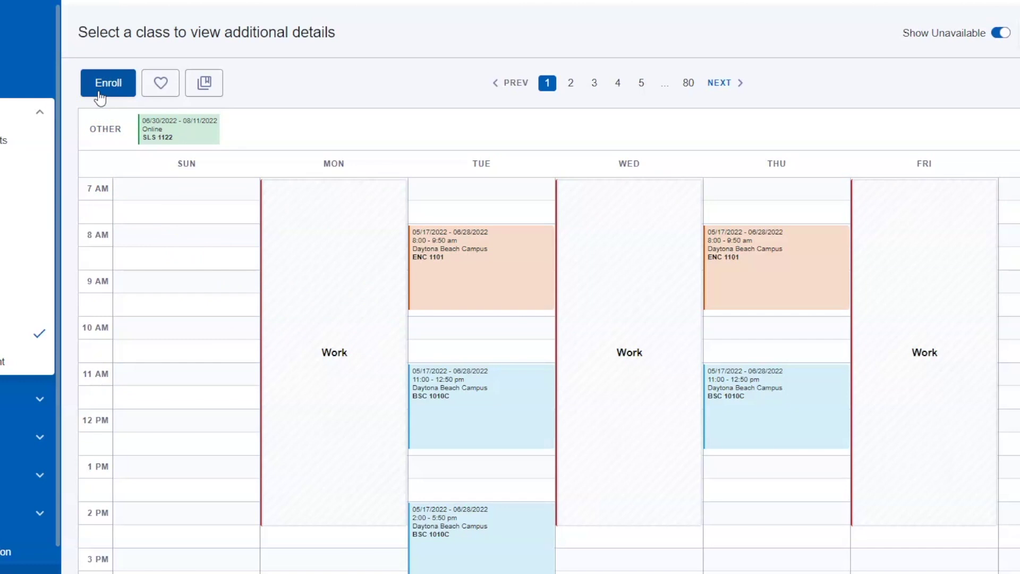
{"action": "left_click", "coordinate": [161, 89]}
{"action": "left_click", "coordinate": [220, 97]}
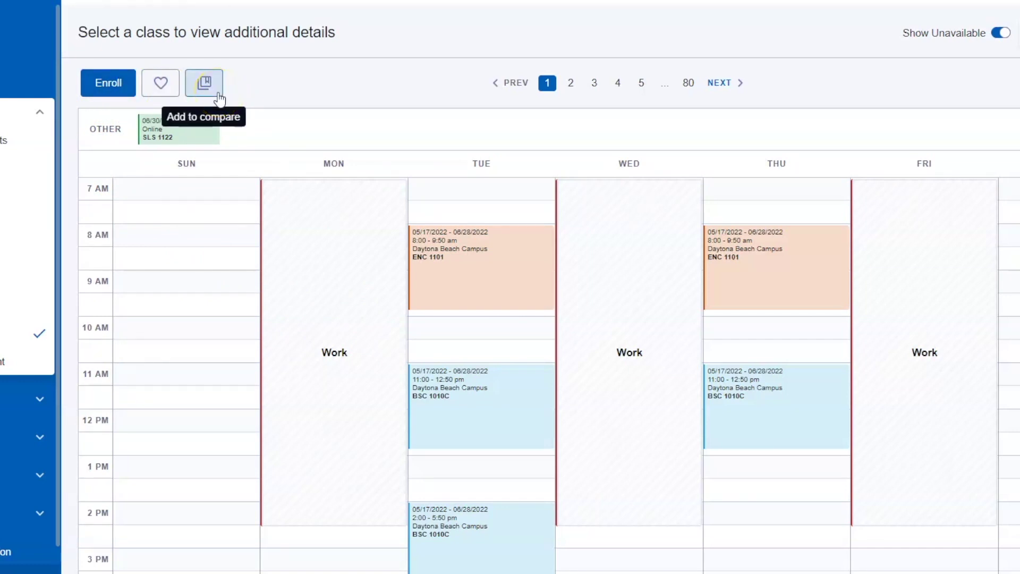
{"action": "left_click", "coordinate": [98, 129]}
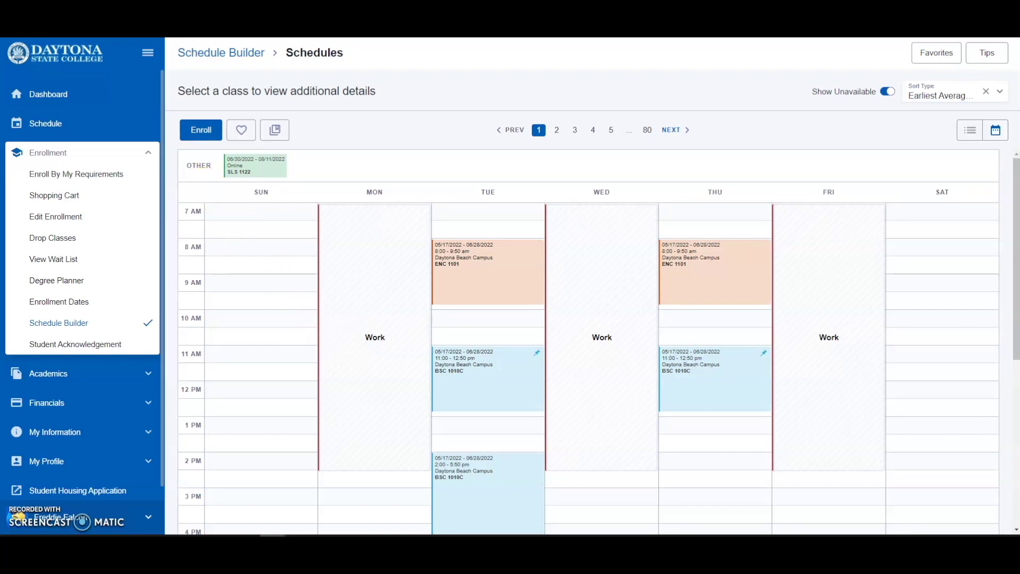
Add the first schedule to the favorites under the title Favorite 1
{"action": "left_click", "coordinate": [235, 134]}
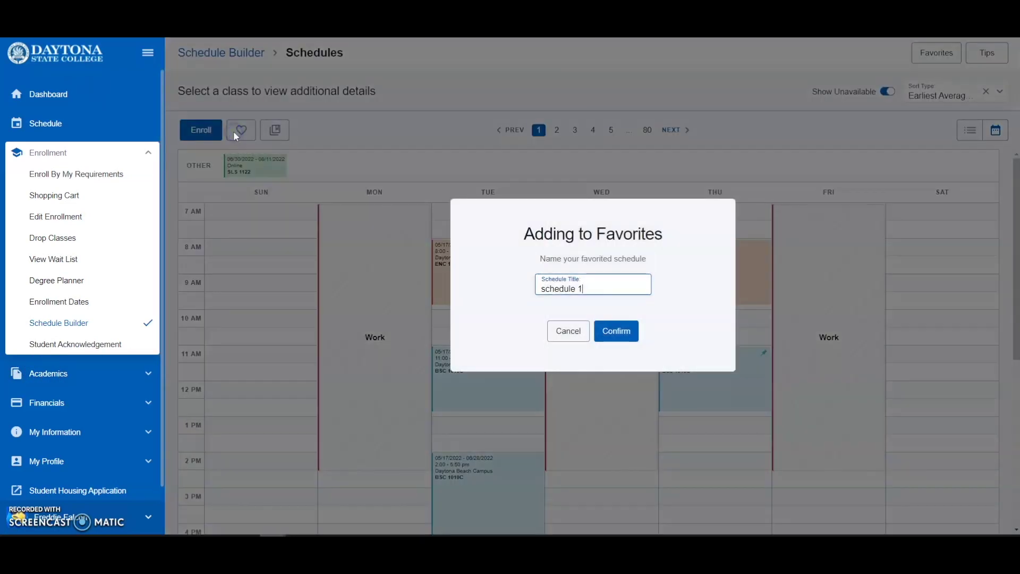
{"action": "triple_click", "coordinate": [590, 289]}
{"action": "type", "text": "Favorite 1"}
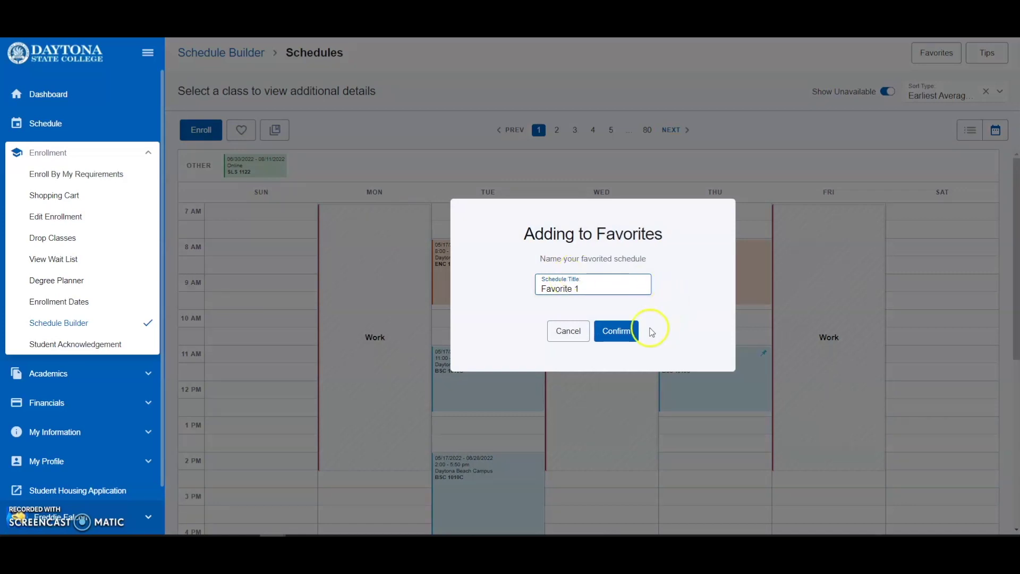
{"action": "left_click", "coordinate": [633, 334]}
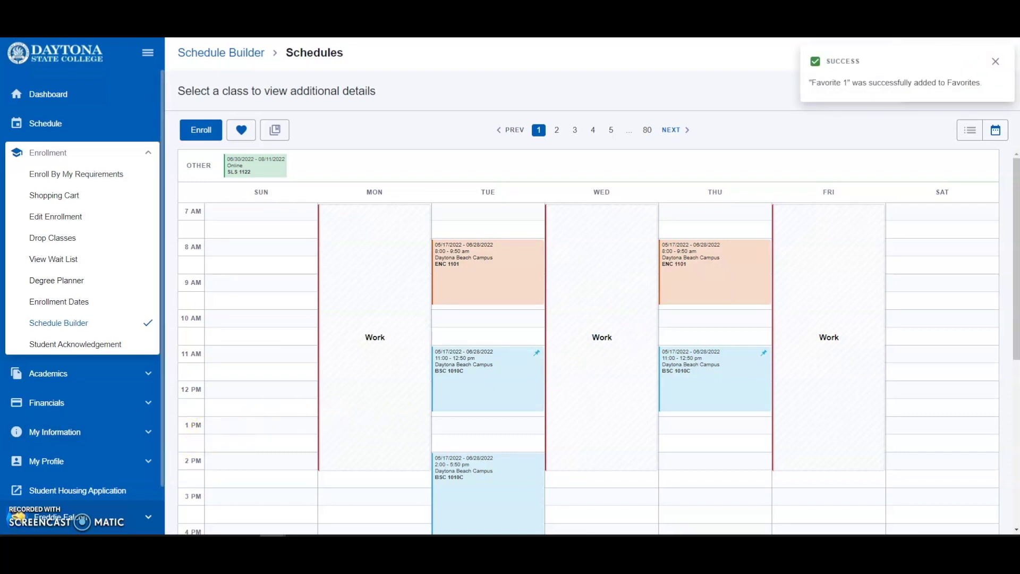
Mark schedules 1 and 4 for comparison and open the comparison
{"action": "left_click", "coordinate": [278, 135]}
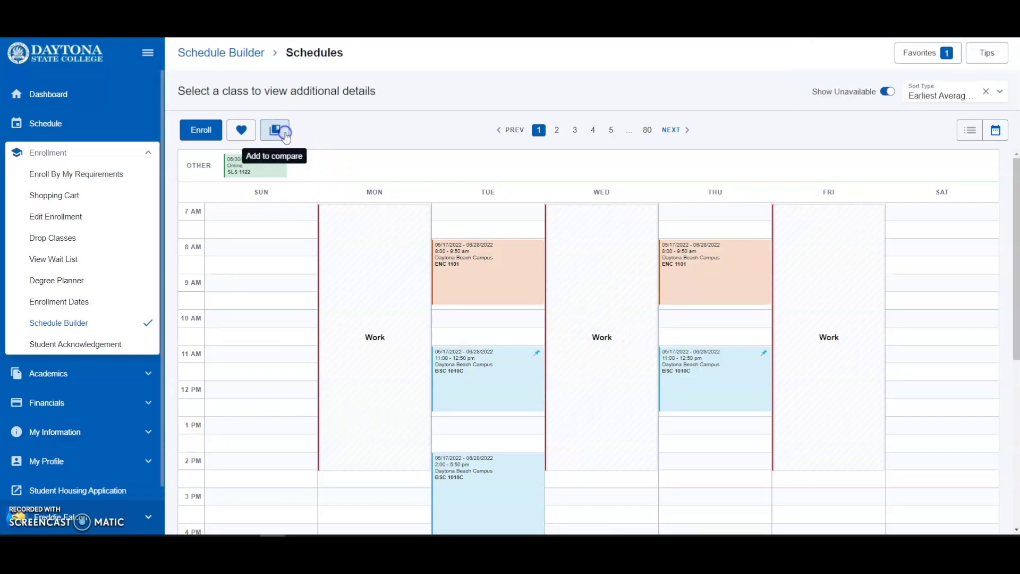
{"action": "left_click", "coordinate": [593, 130]}
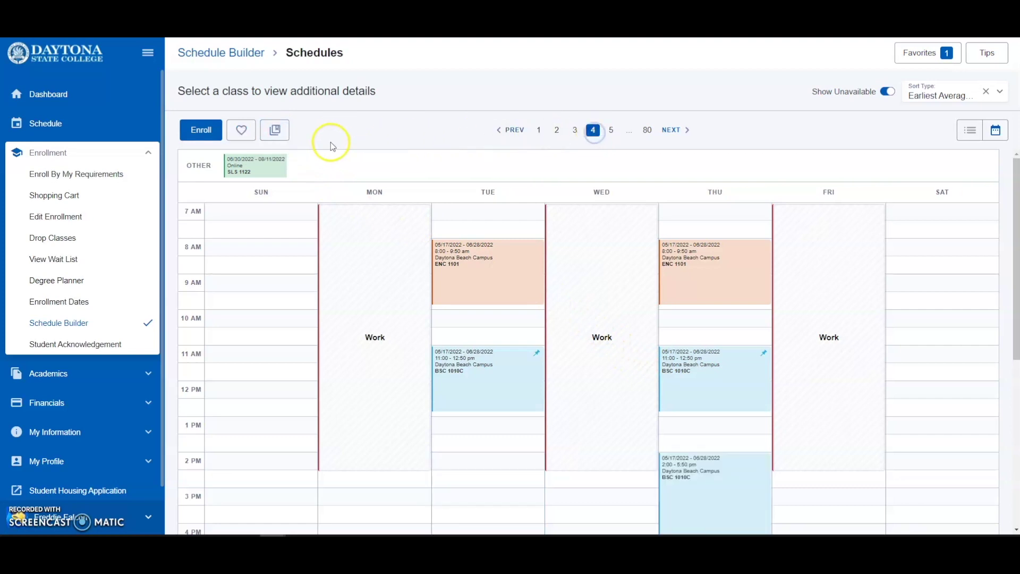
{"action": "left_click", "coordinate": [275, 136]}
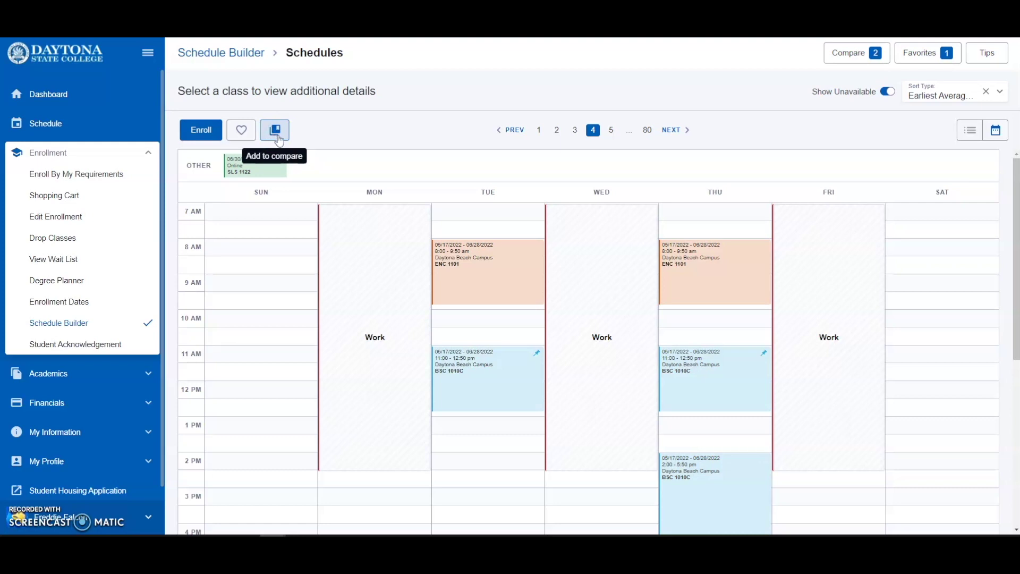
{"action": "left_click", "coordinate": [865, 58]}
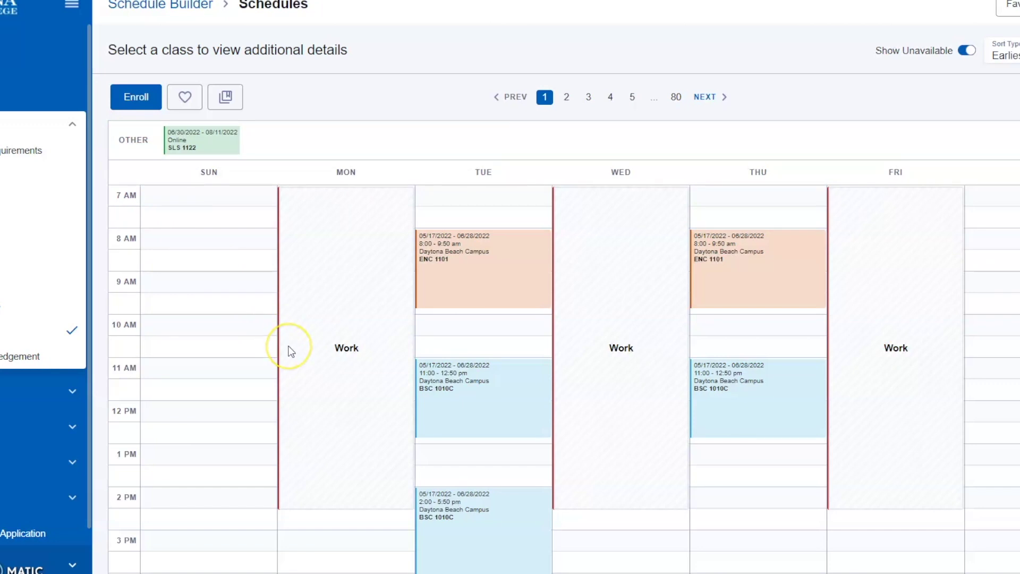
Pin the Tuesday and Thursday BSC 1010C lecture (12AW-LEC) and save the first schedule to the favorites as Favorite 1
{"action": "left_click", "coordinate": [534, 393]}
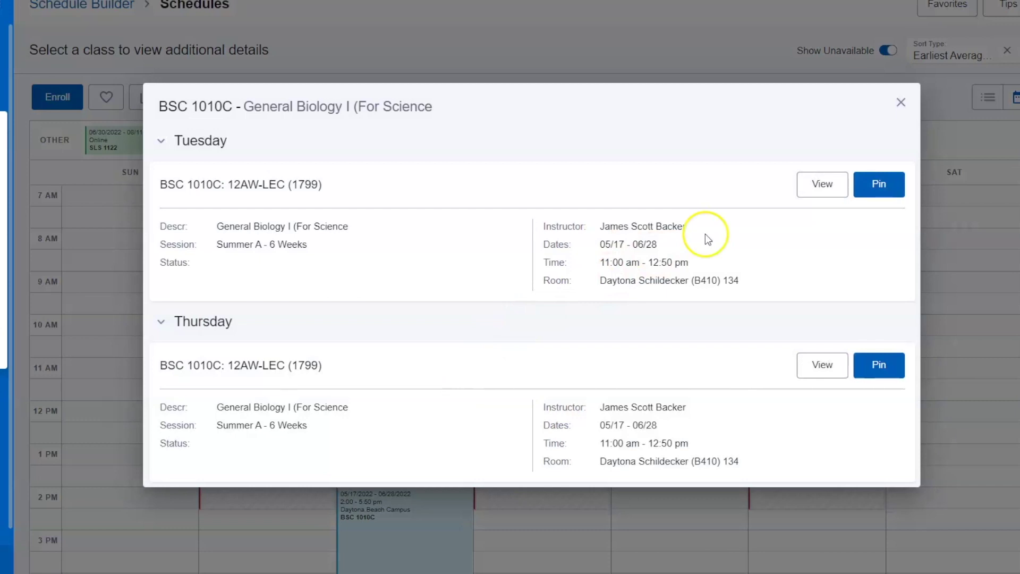
{"action": "left_click", "coordinate": [860, 193]}
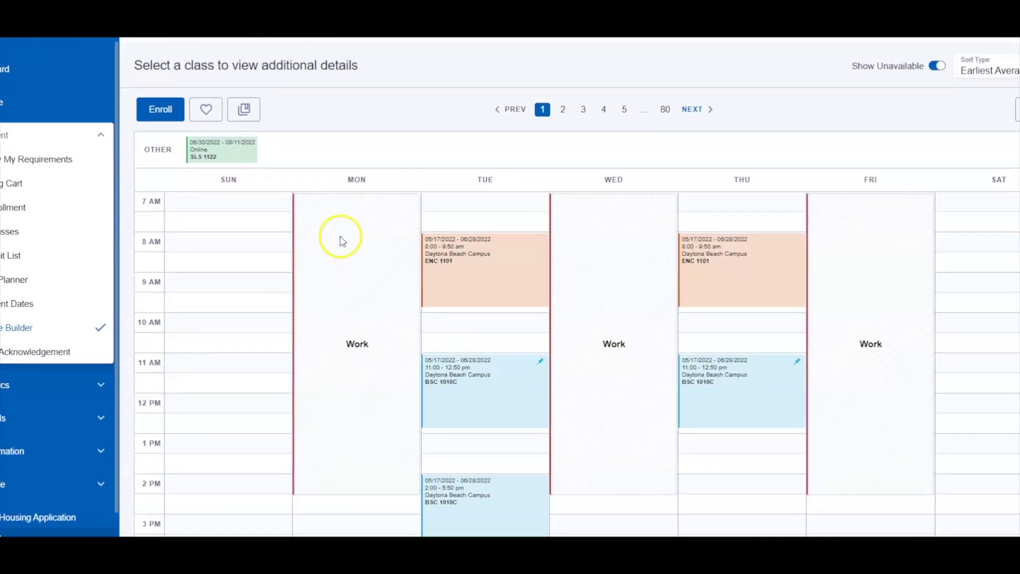
{"action": "left_click", "coordinate": [198, 110]}
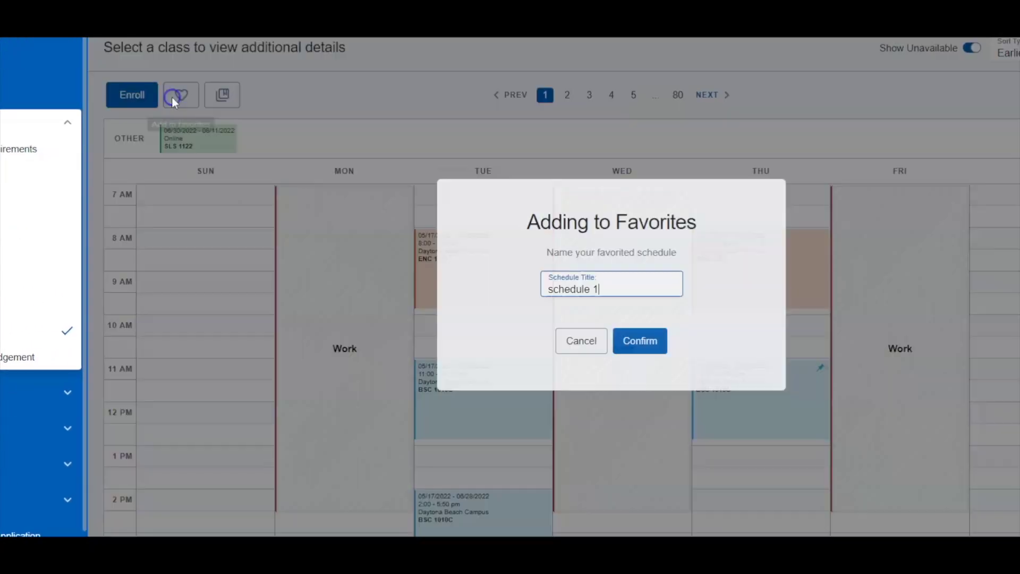
{"action": "triple_click", "coordinate": [595, 282]}
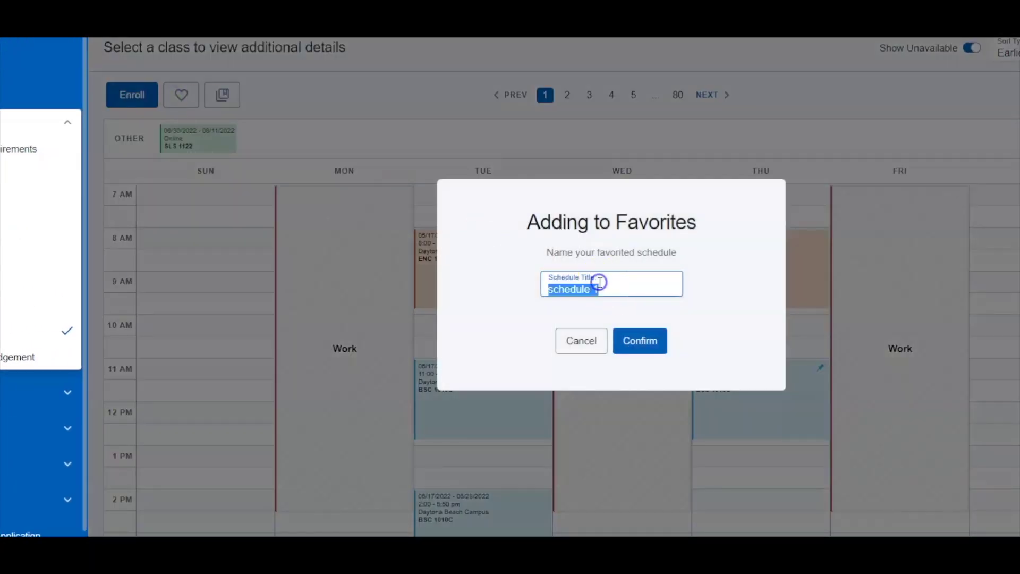
{"action": "type", "text": "Favorite"}
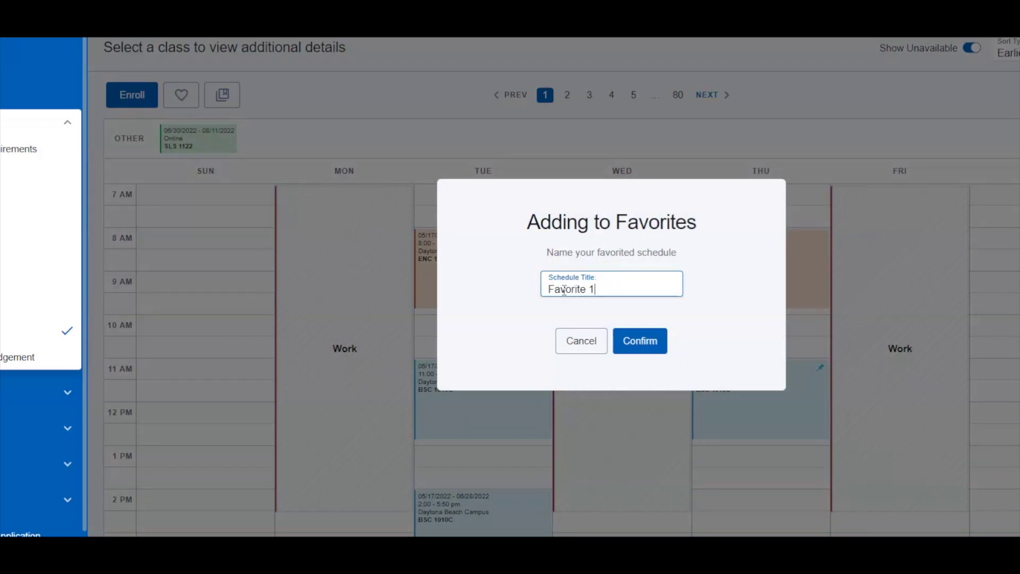
{"action": "left_click", "coordinate": [662, 351]}
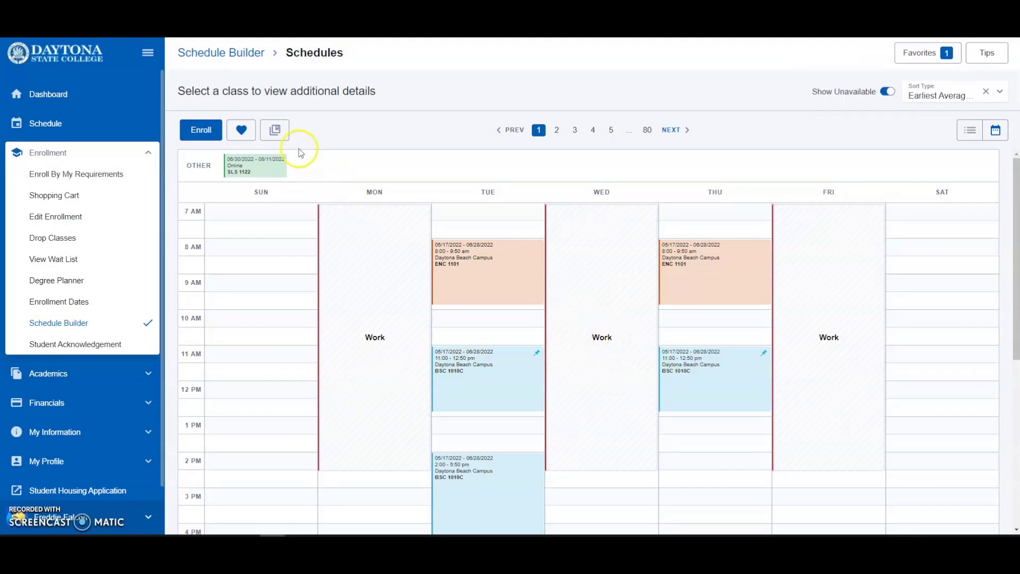
Add schedules 1 and 4 to the comparison and compare them
{"action": "left_click", "coordinate": [286, 134]}
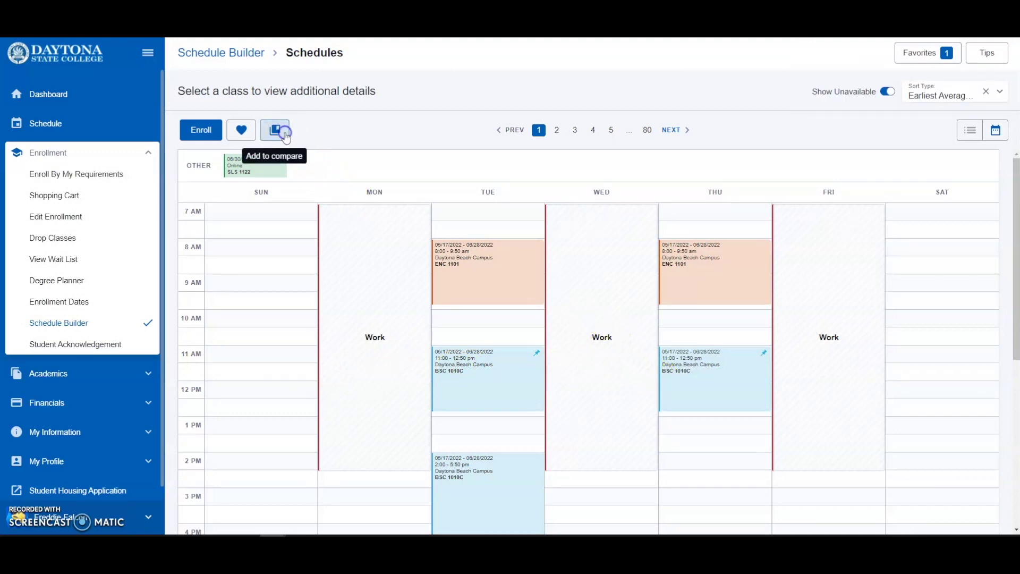
{"action": "left_click", "coordinate": [593, 130]}
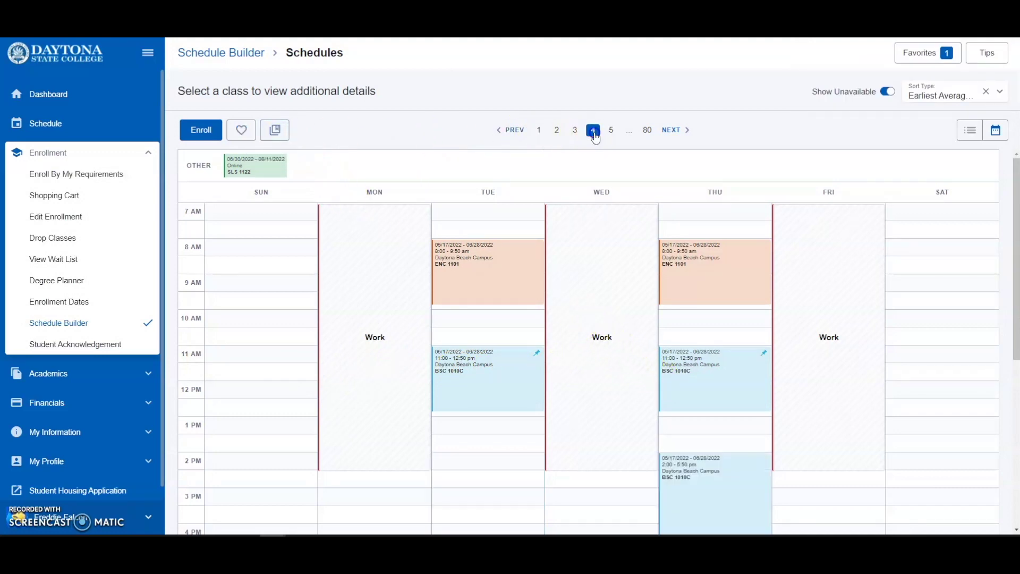
{"action": "left_click", "coordinate": [275, 132]}
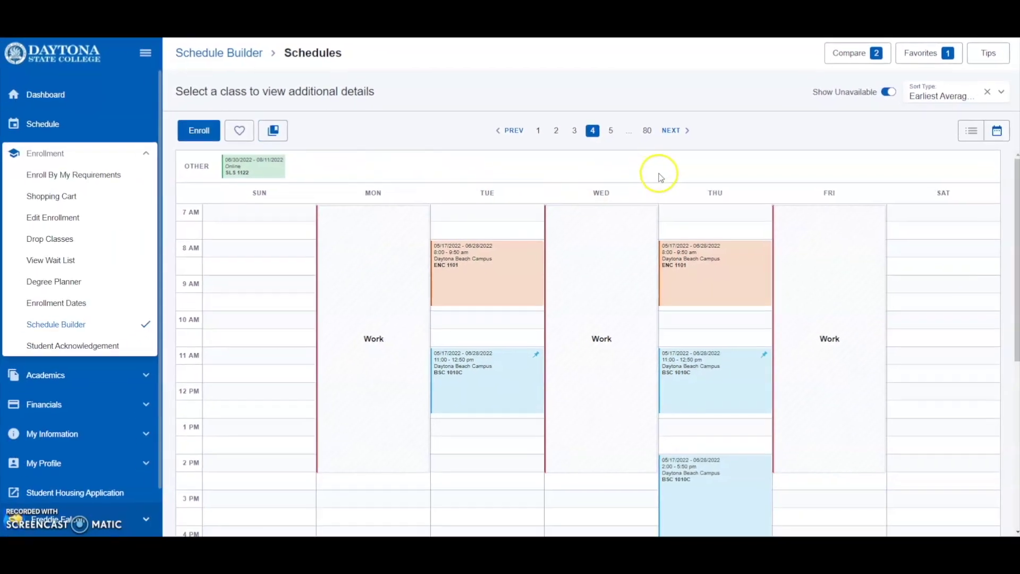
{"action": "left_click", "coordinate": [867, 64]}
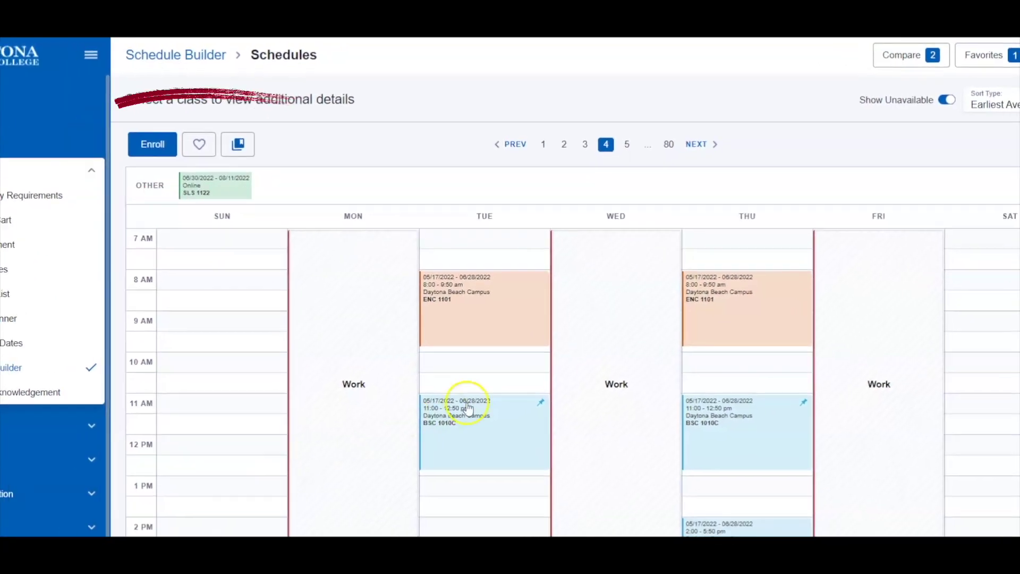
Start enrollment for schedule 4 with the BSC 1010C 12AW-LEC, ENC 1101 11AY-LEC and SLS 1122 504Z-LEC sections selected
{"action": "left_click", "coordinate": [194, 137]}
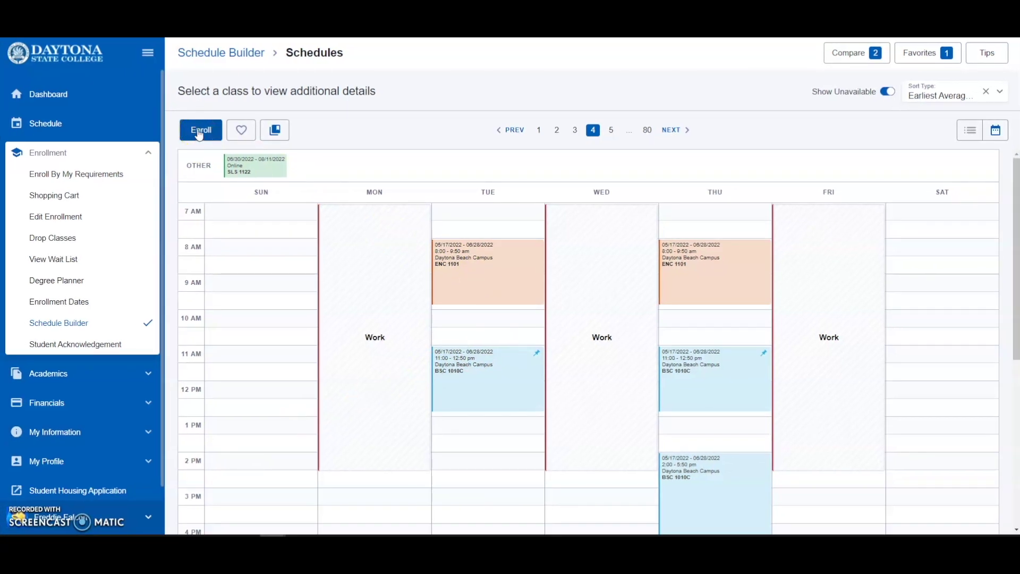
{"action": "left_click", "coordinate": [199, 132]}
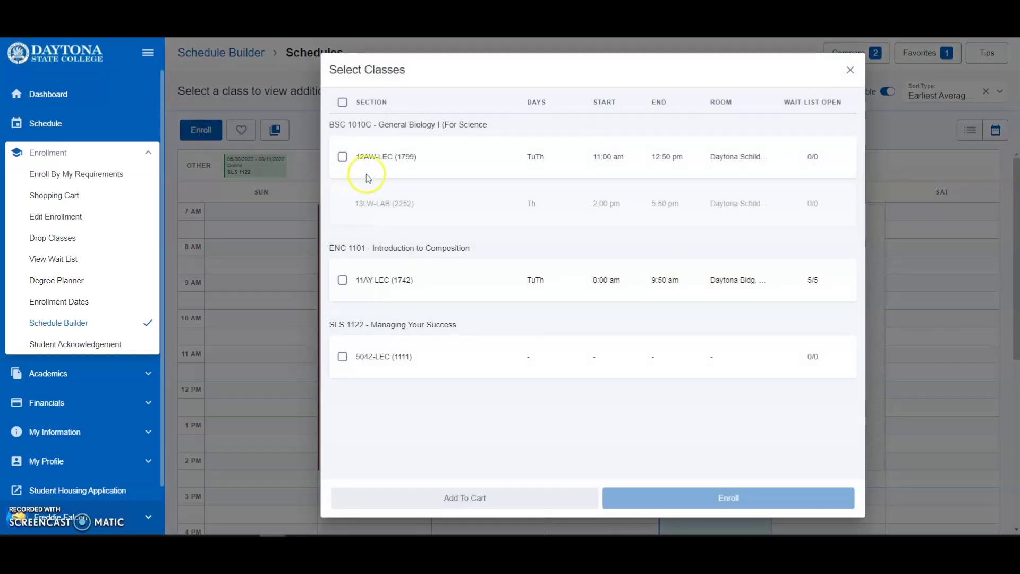
{"action": "left_click", "coordinate": [343, 157]}
{"action": "left_click", "coordinate": [343, 280]}
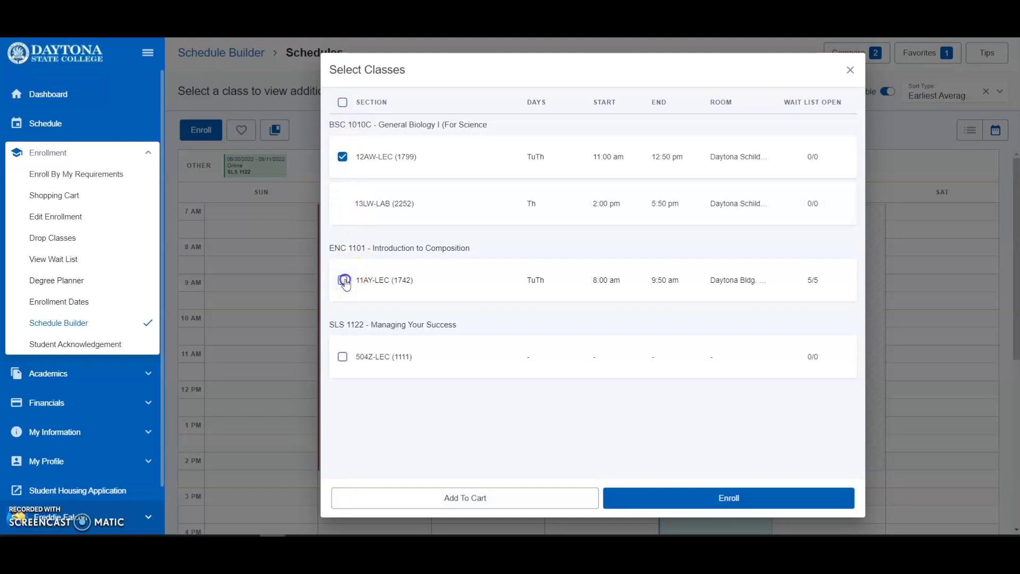
{"action": "left_click", "coordinate": [342, 356]}
{"action": "left_click", "coordinate": [720, 498]}
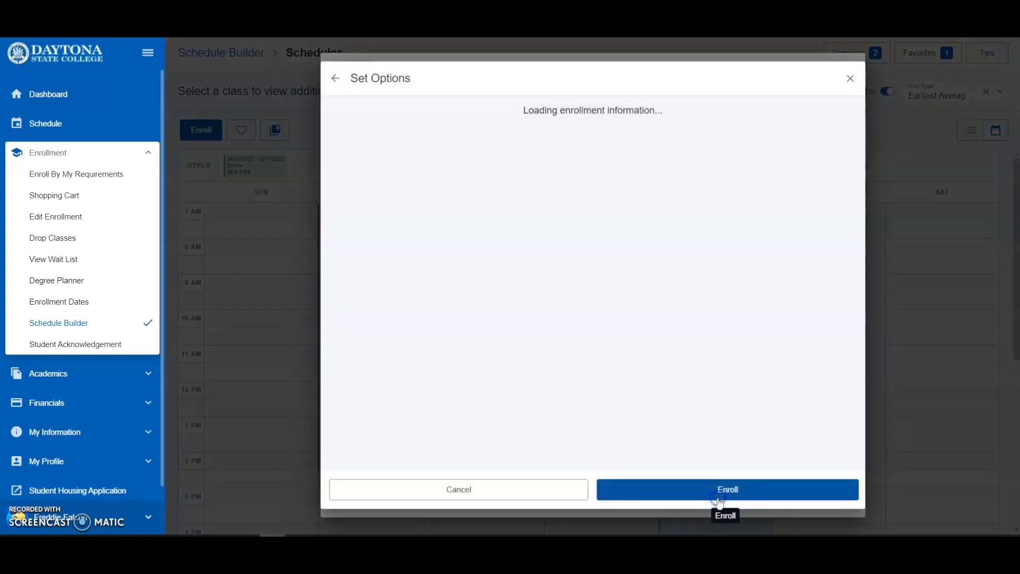
Enable wait listing for ENC 1101 if the class is full, and complete the enrollment in the selected classes
{"action": "left_click", "coordinate": [375, 141]}
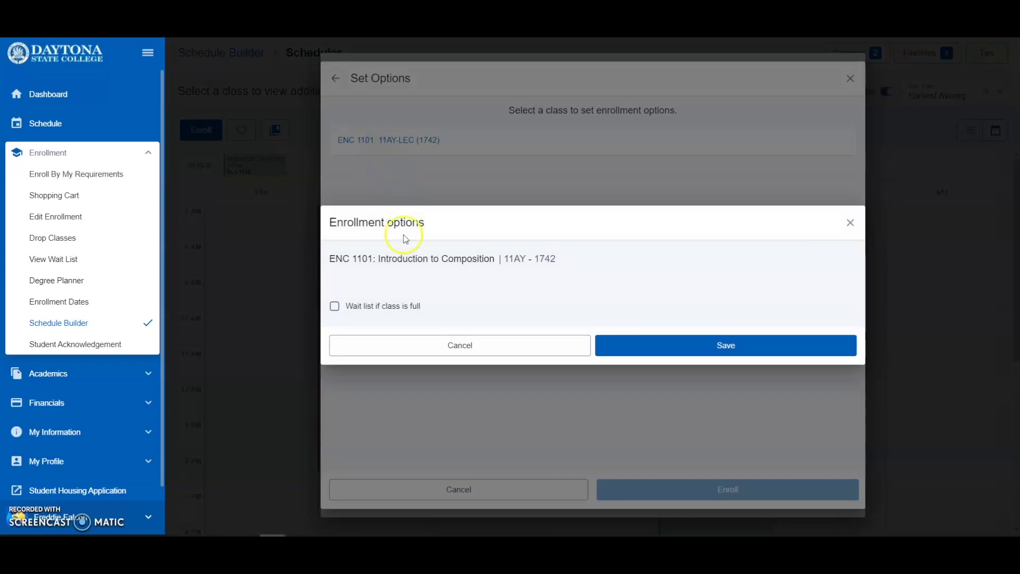
{"action": "left_click", "coordinate": [397, 313]}
{"action": "left_click", "coordinate": [703, 351]}
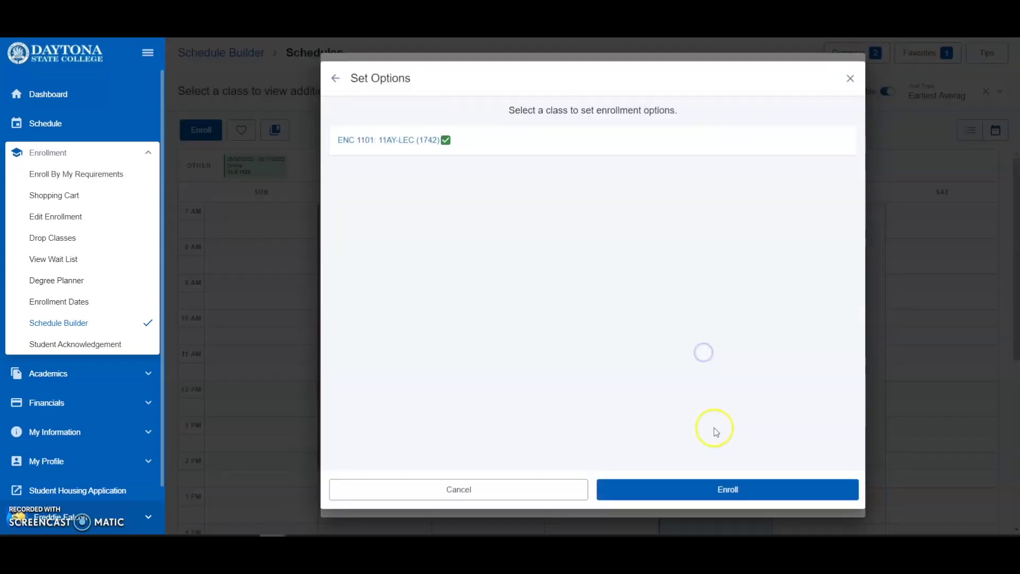
{"action": "left_click", "coordinate": [716, 485]}
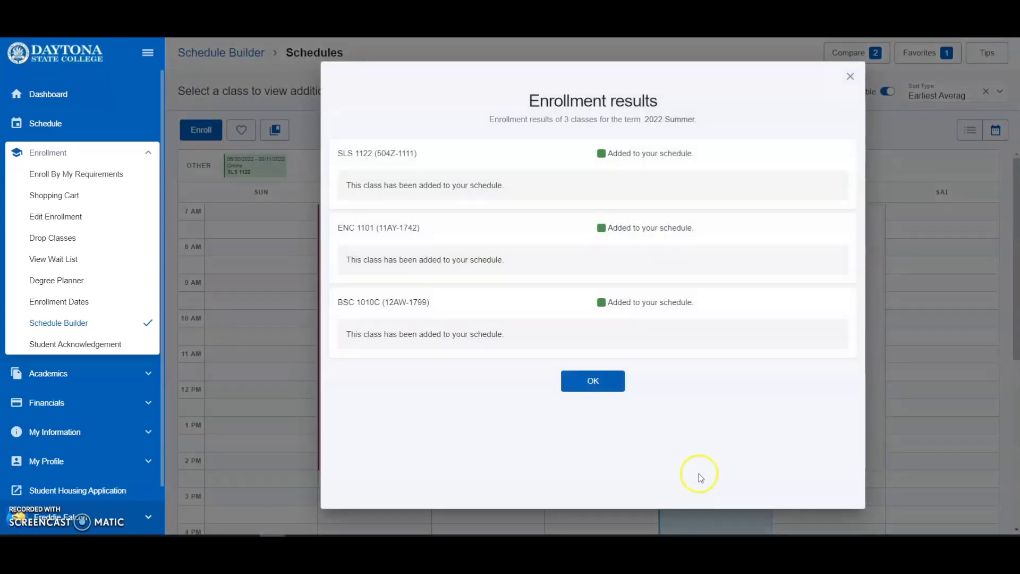
{"action": "left_click", "coordinate": [601, 386]}
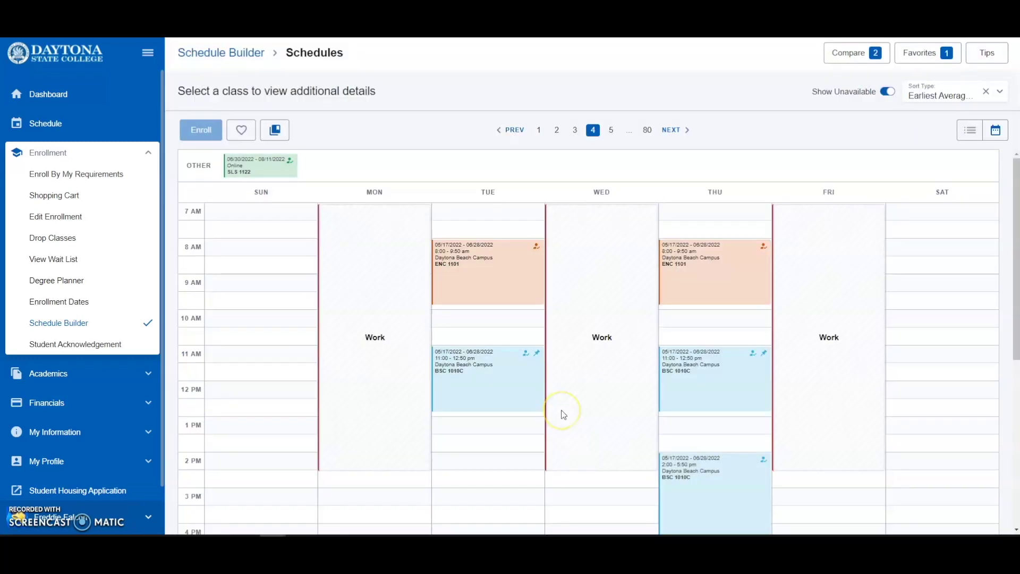